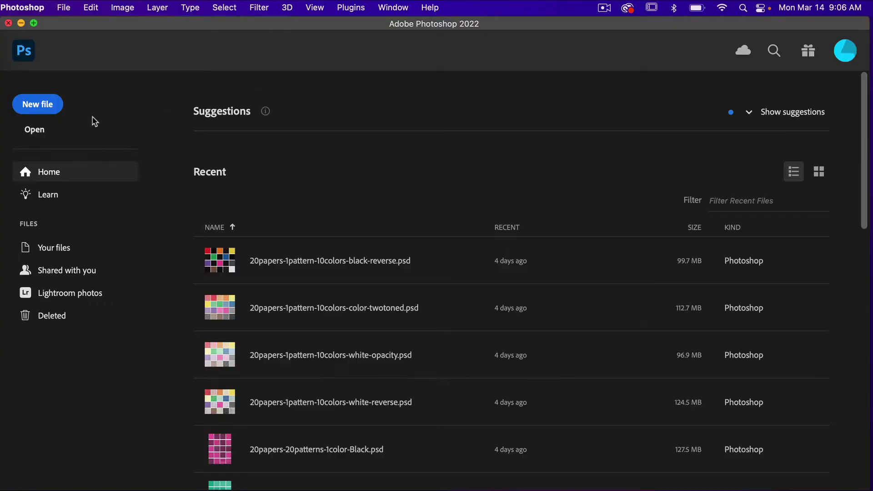
- Create a new transparent 1200 x 1200 px document at 300 pixels/inch from the recent custom preset
left_click(43, 104)
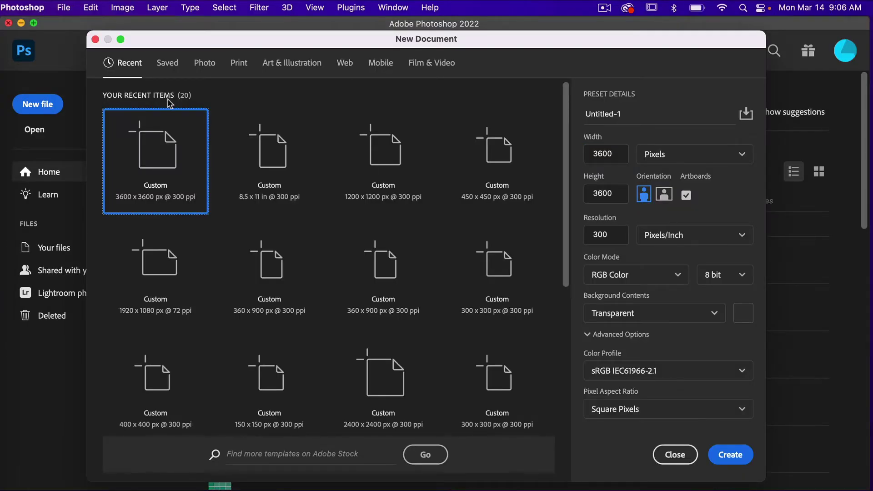
left_click(403, 163)
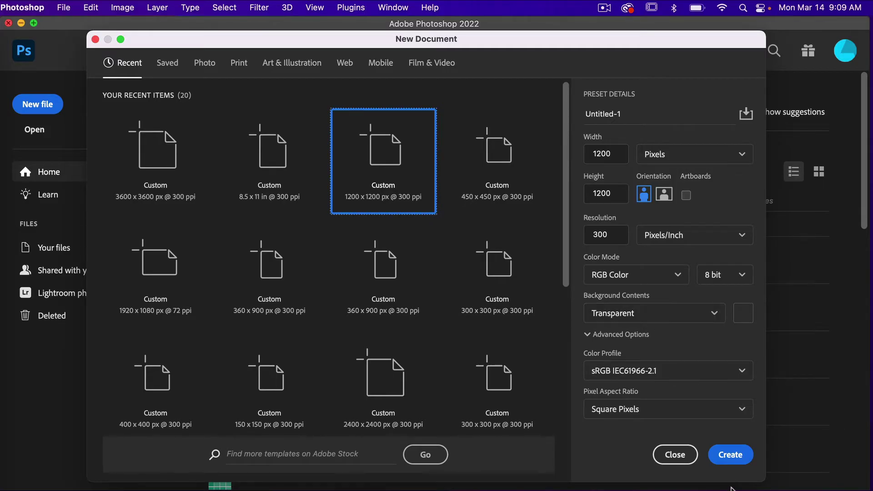
left_click(729, 454)
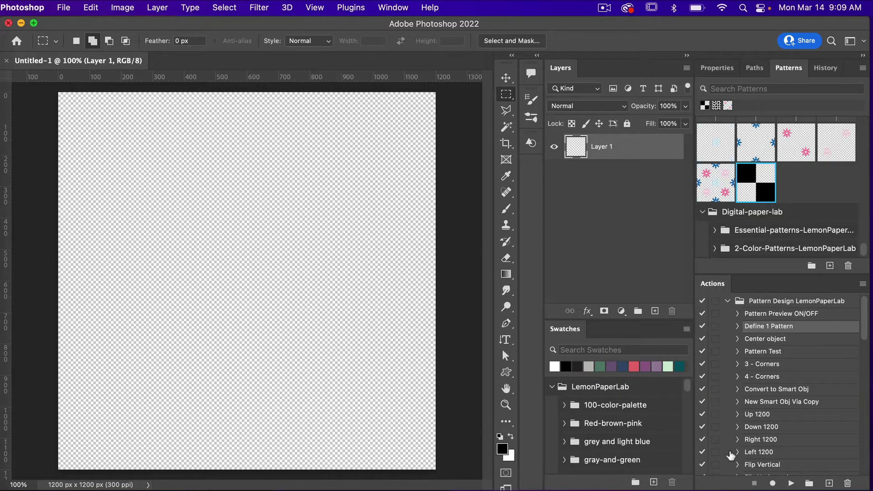
- Add a guide layout with 2 columns and 2 rows to the canvas
left_click(318, 7)
left_click(363, 383)
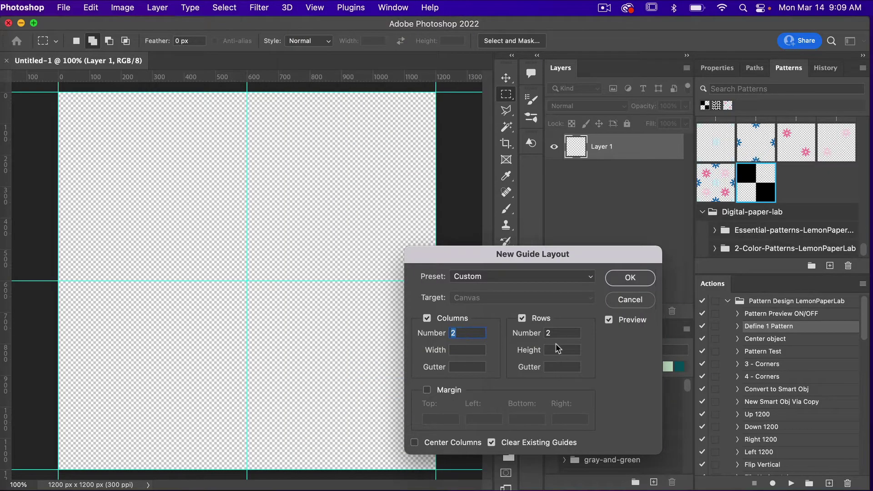
left_click(629, 278)
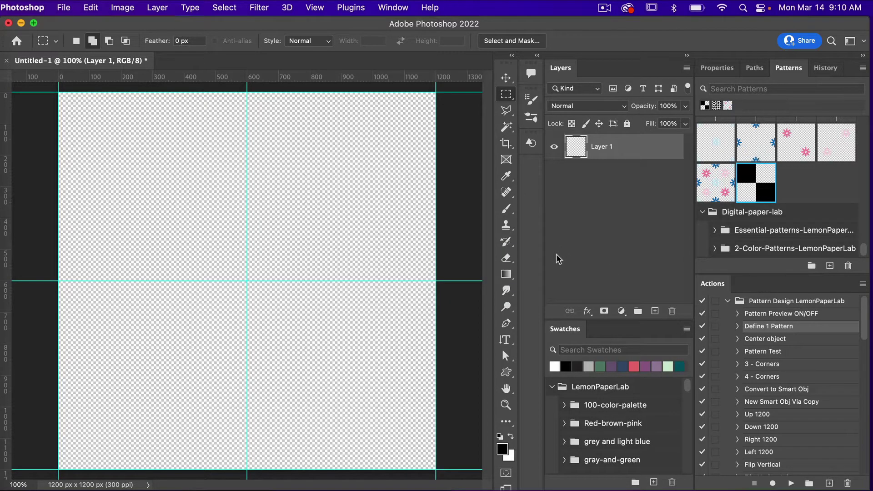
- Draw a closed black petal about 600 x 625 px with the Pen tool, from the canvas centre through the top and right canvas edges
key("p")
right_click(505, 323)
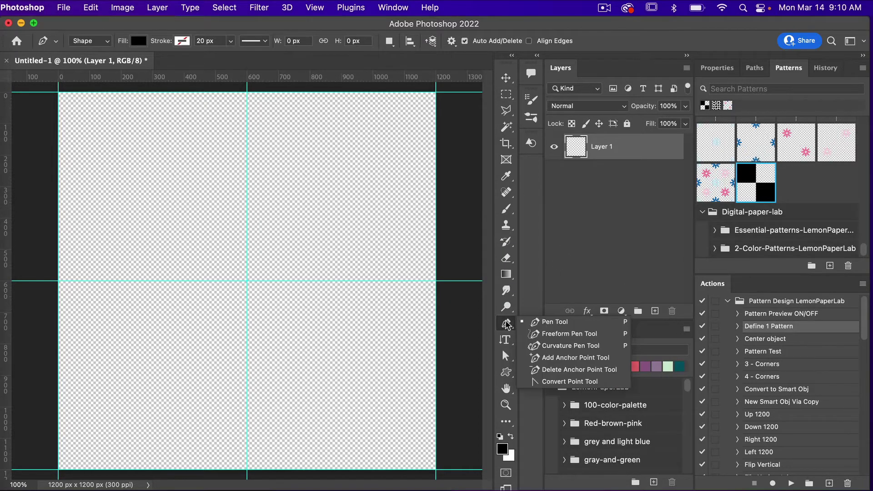
left_click(563, 324)
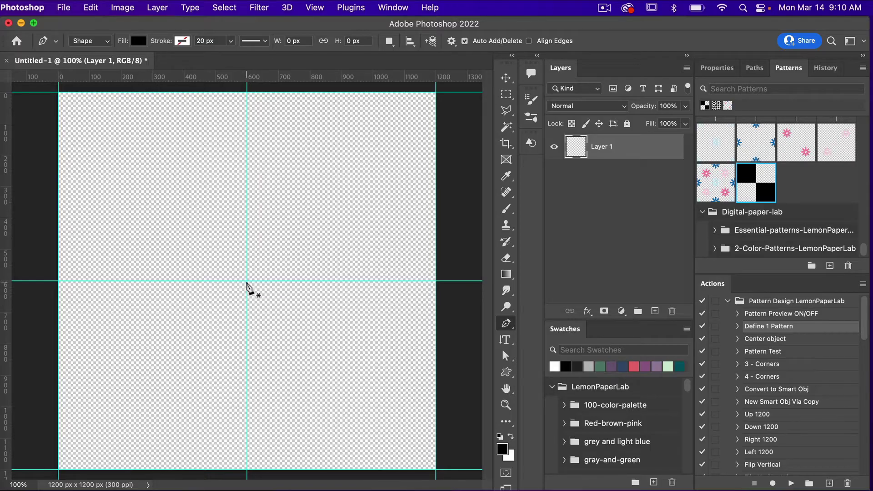
left_click_drag(247, 281, 246, 242)
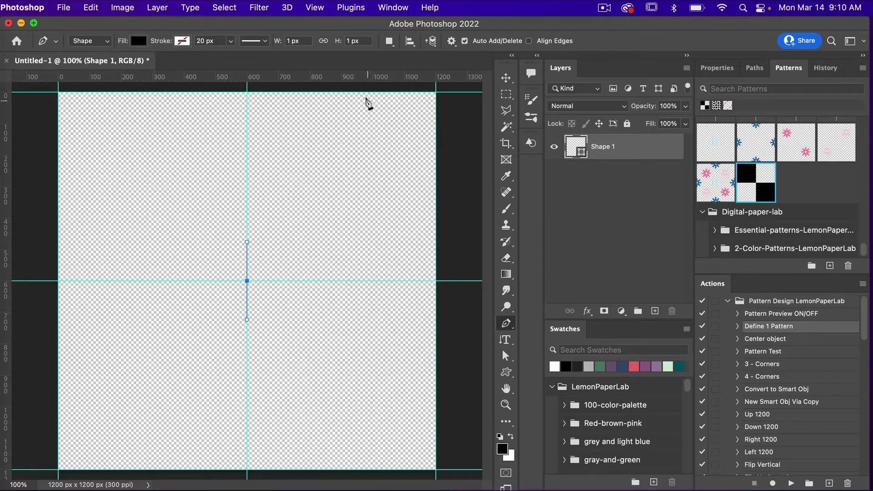
left_click_drag(358, 92, 404, 93)
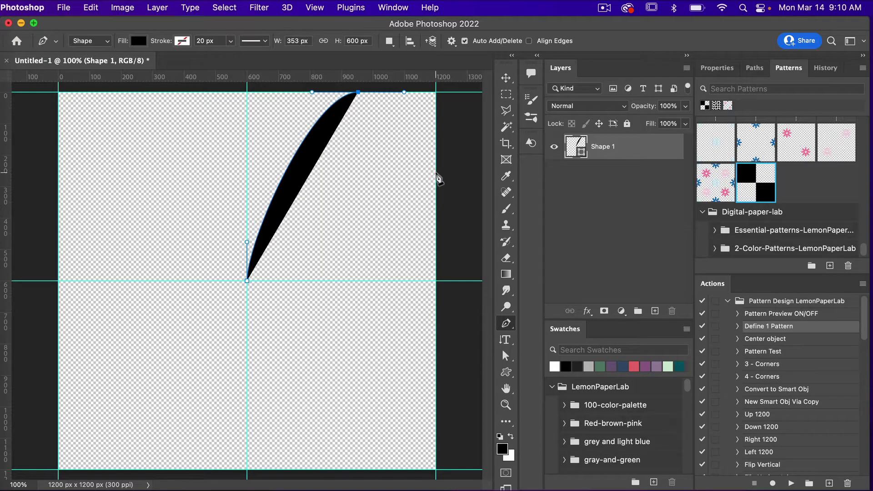
left_click(435, 168)
left_click_drag(436, 172, 437, 207)
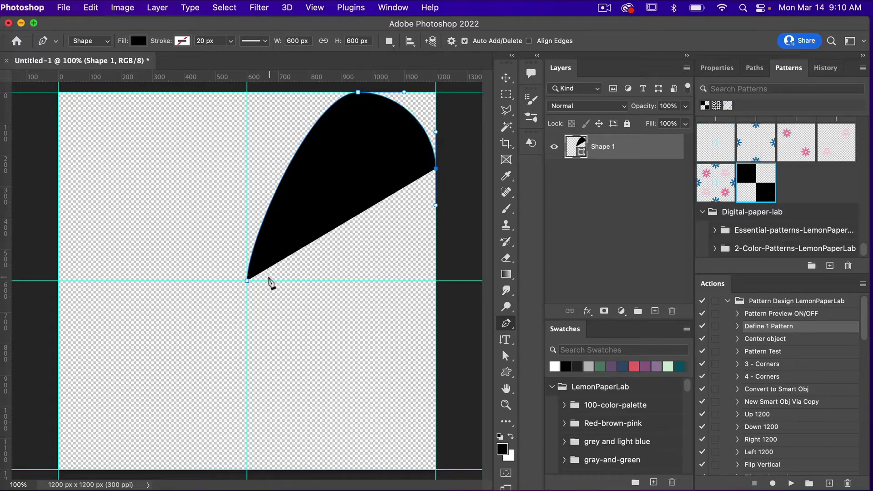
left_click(248, 281)
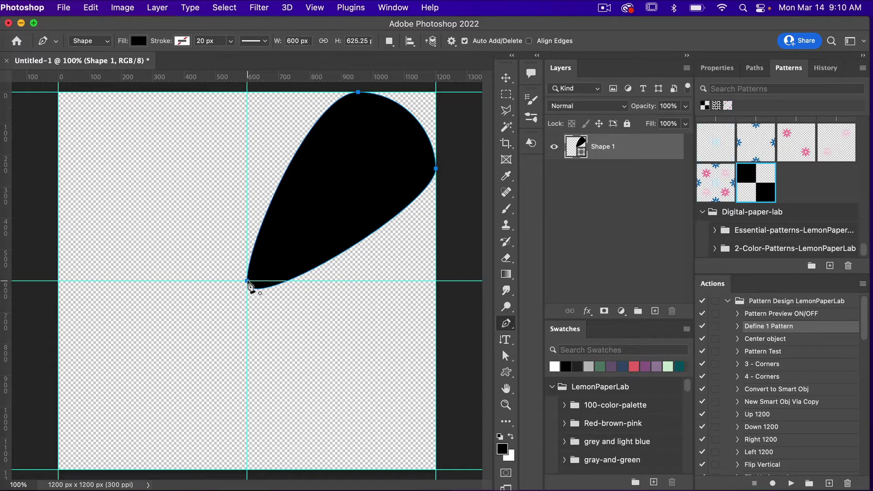
- Curve the petal's lower edge inward by moving the inner direction handles of its right and centre anchors independently with the Direct Selection tool
key("a")
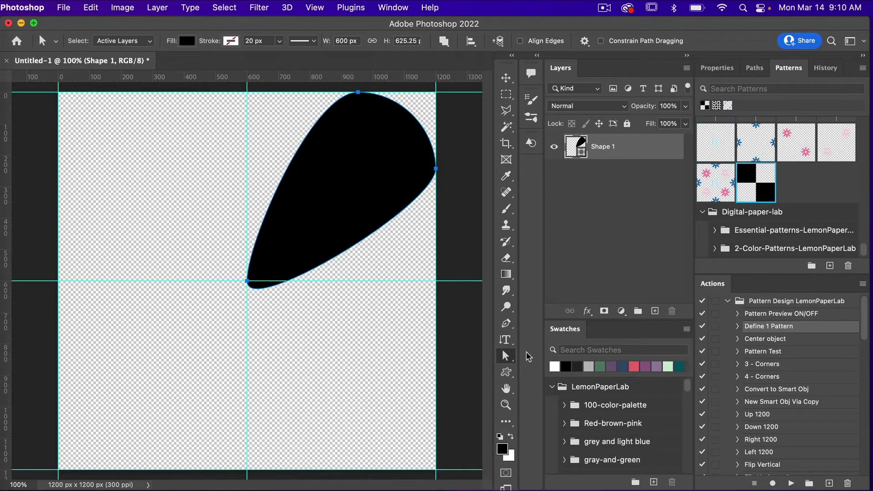
left_click_drag(507, 358, 553, 373)
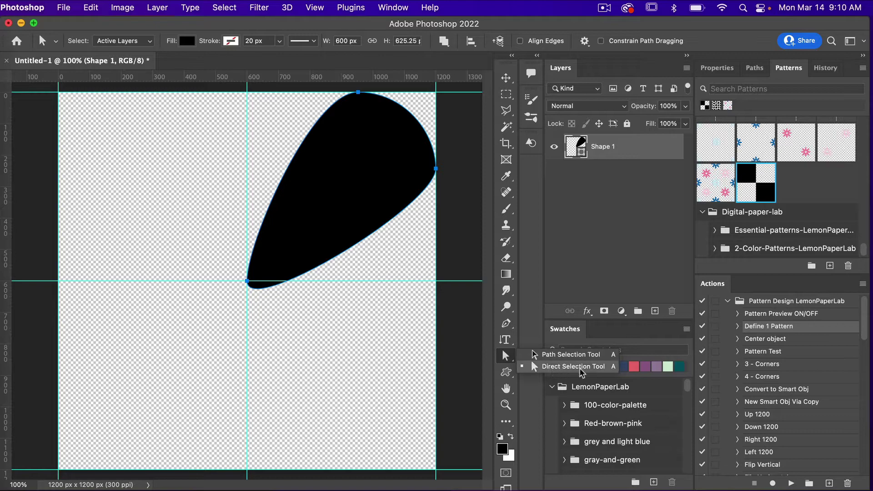
left_click(547, 368)
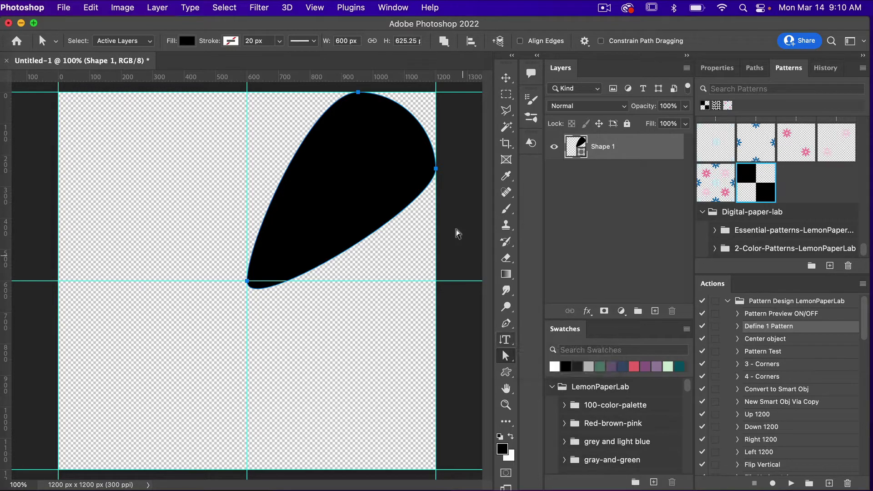
left_click(436, 169)
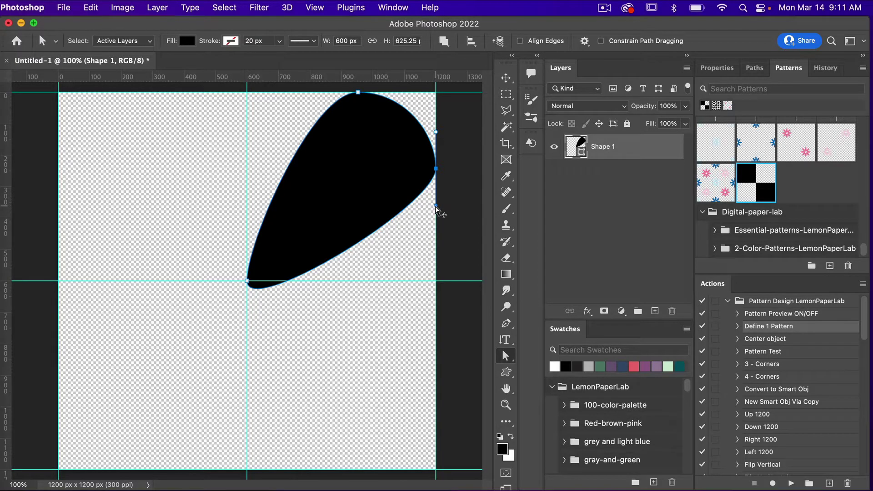
left_click_drag(436, 206, 403, 171)
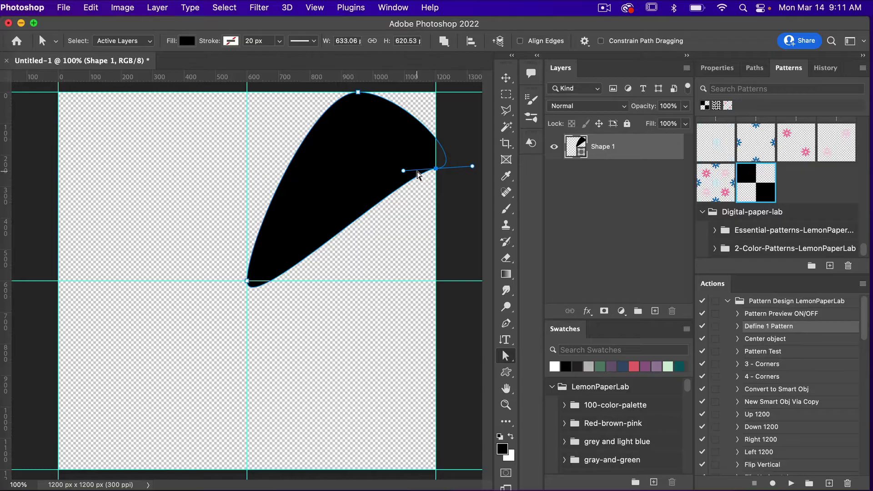
key("super+z")
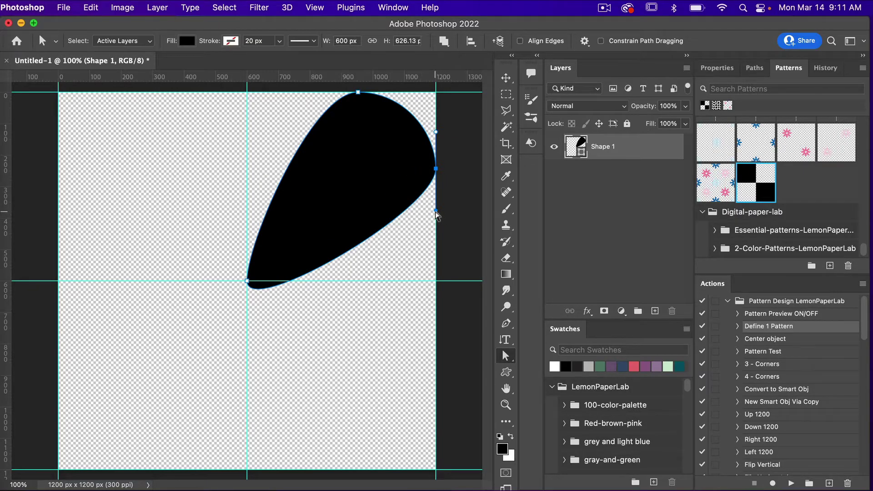
left_click_drag(435, 211, 371, 107)
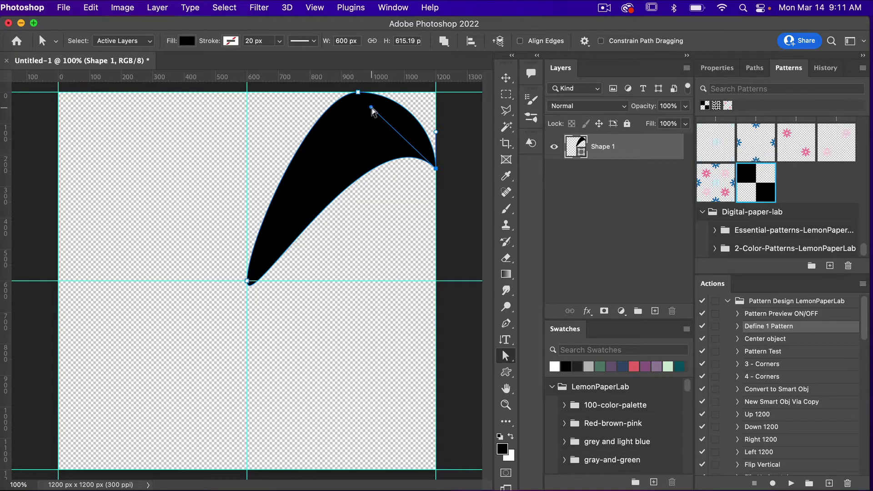
left_click(247, 281)
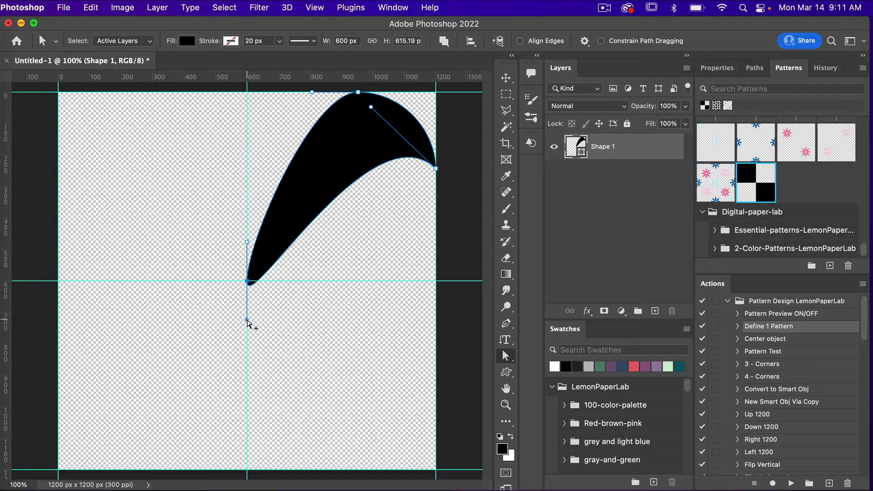
left_click_drag(247, 320, 302, 181)
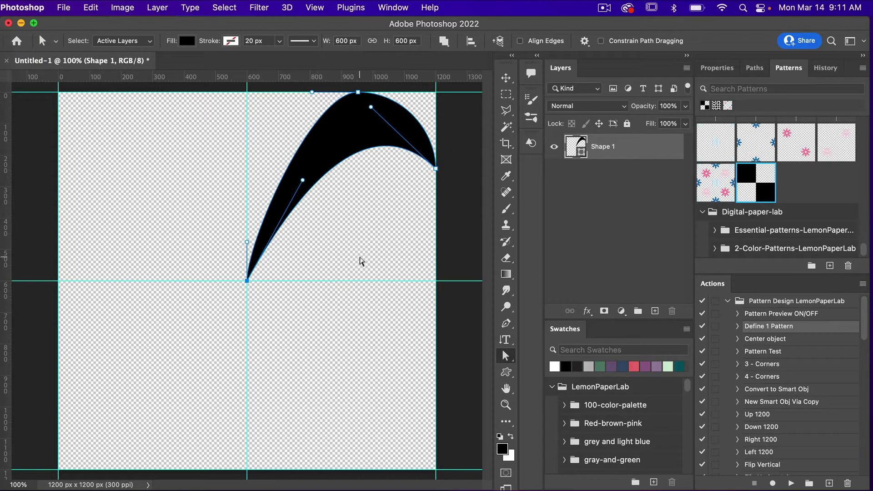
key("v")
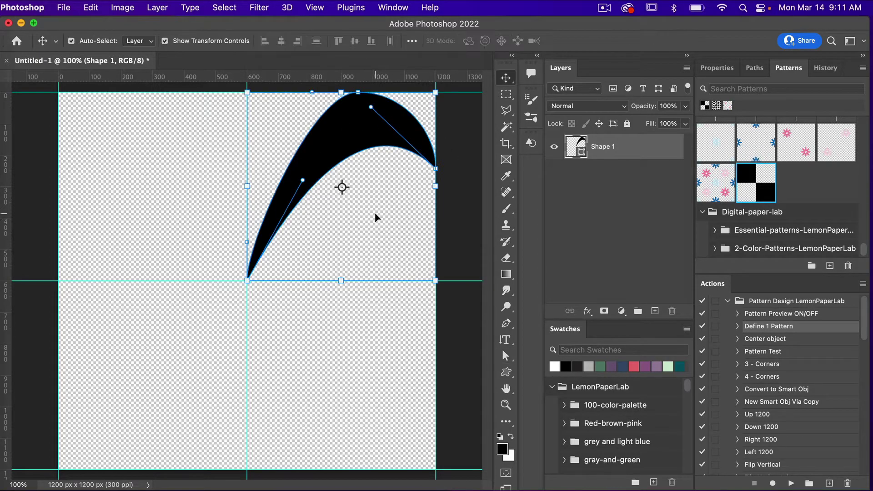
left_click(365, 351)
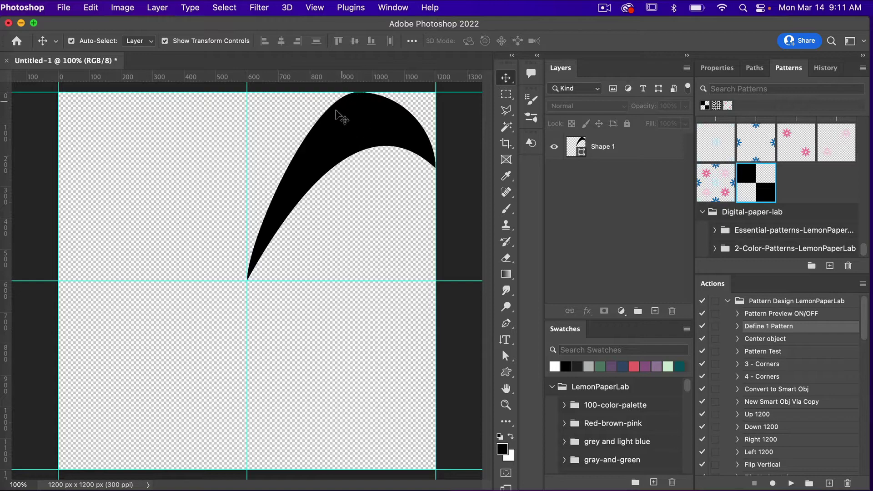
- Lengthen the left direction handle of the petal's top anchor to round out its outer edge
key("a")
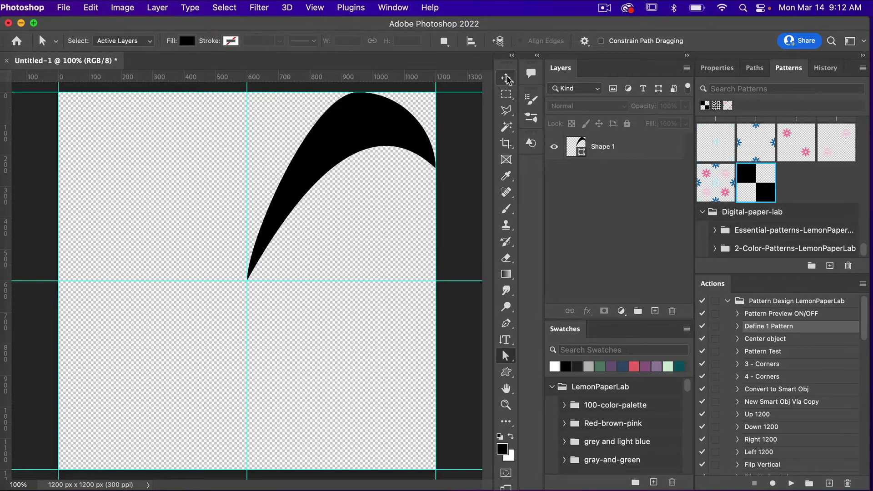
key("v")
left_click(619, 157)
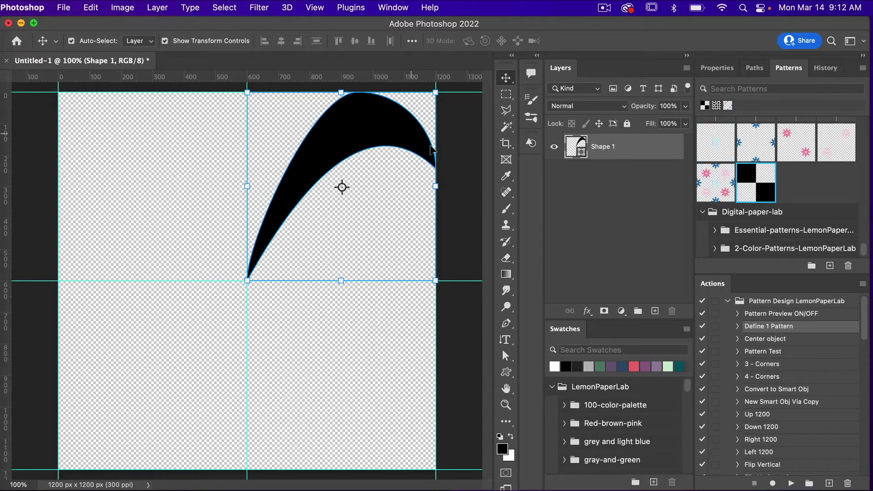
key("a")
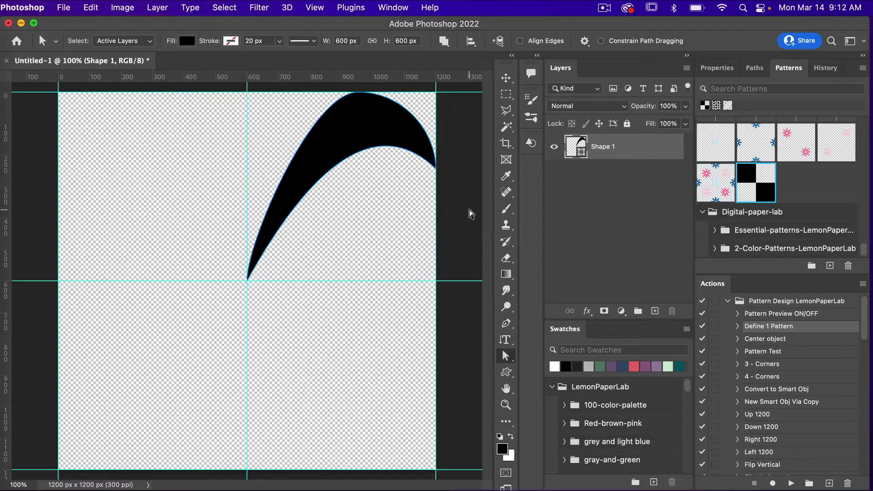
left_click(359, 93)
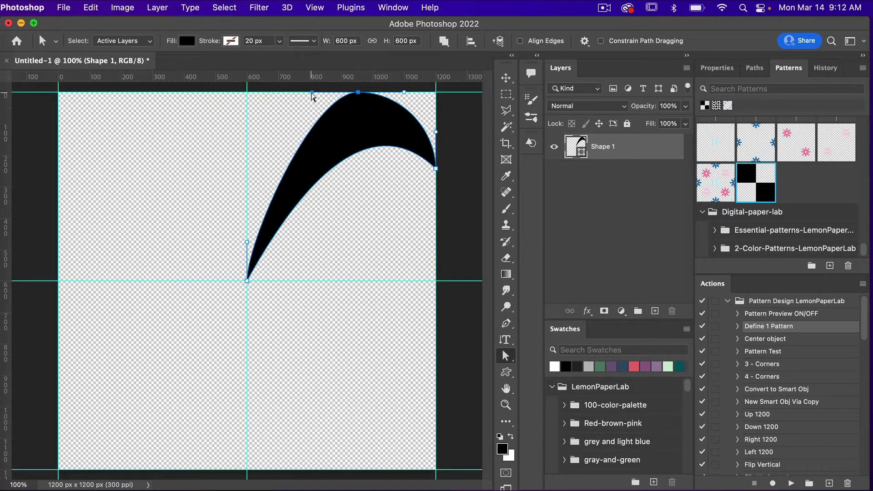
left_click_drag(312, 92, 281, 97)
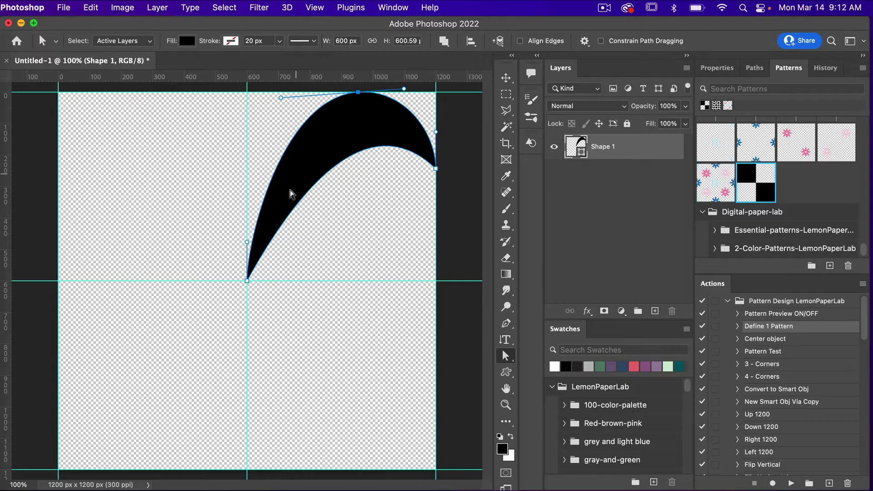
key("v")
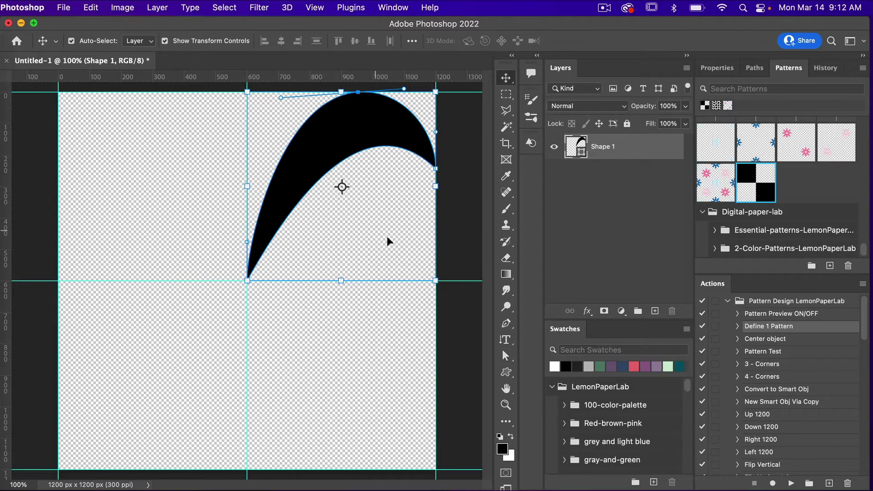
left_click(450, 379)
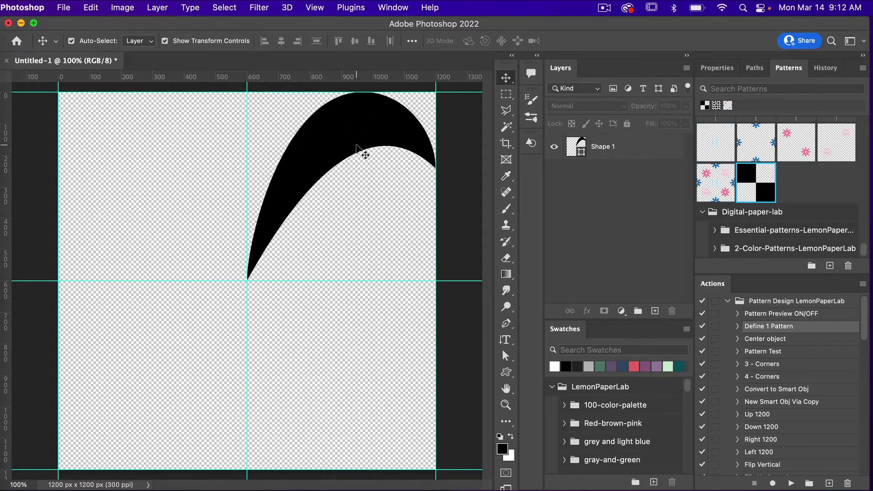
- Select the petal shape and clear all canvas guides
left_click(378, 132)
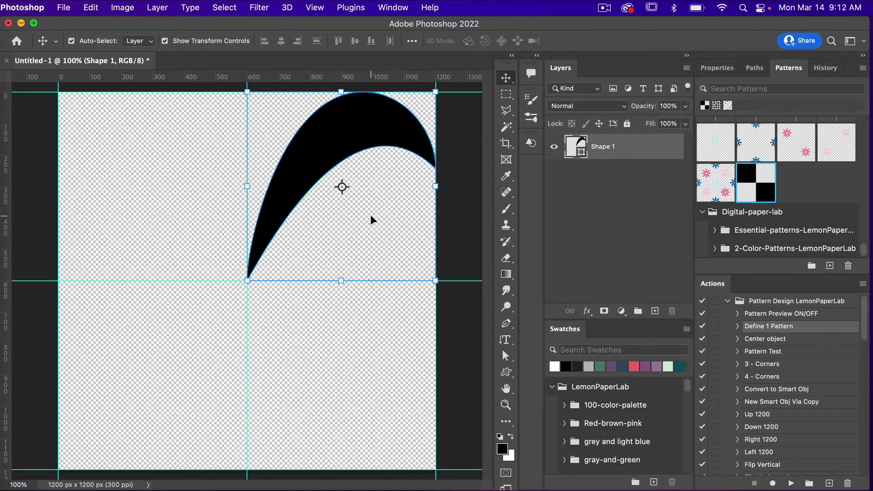
key("super+minus")
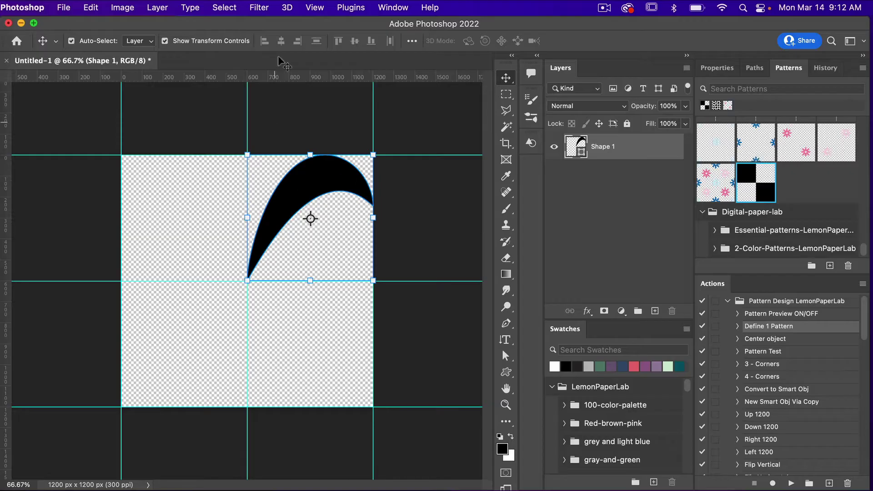
left_click(314, 7)
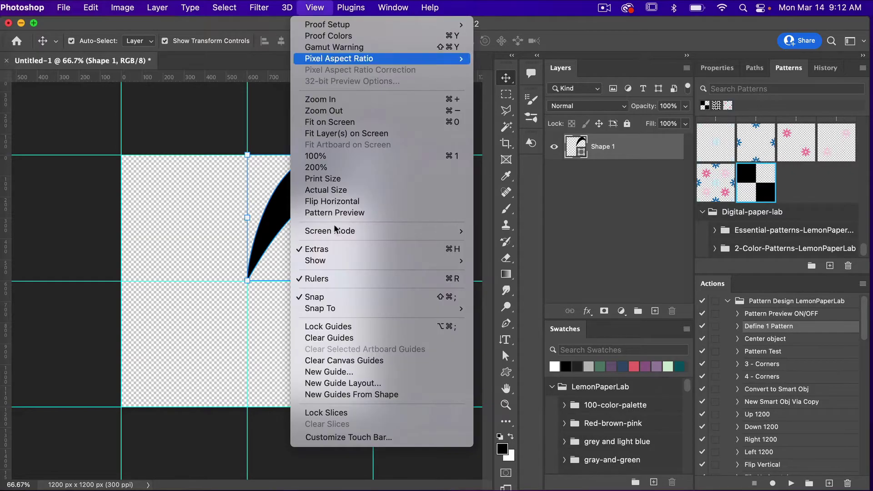
left_click(343, 361)
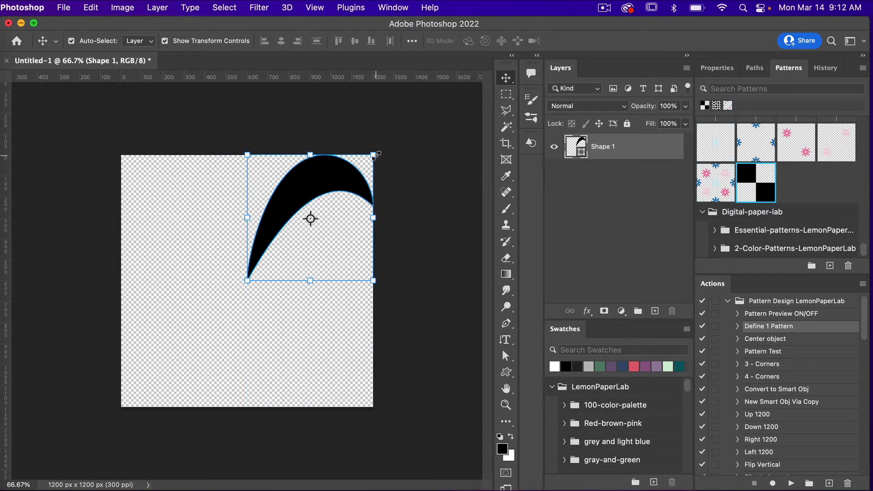
- Scale the petal down proportionally to about 92%, keeping its tip at the canvas centre
left_click(373, 155)
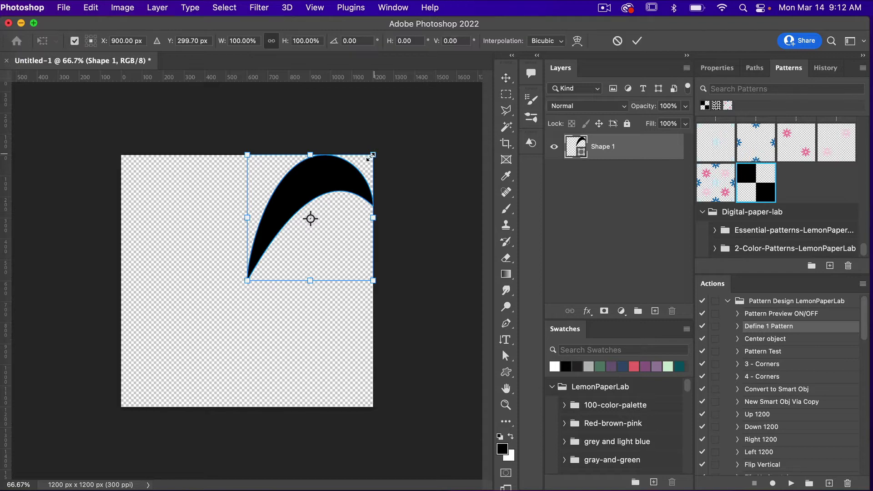
left_click_drag(371, 156, 362, 165)
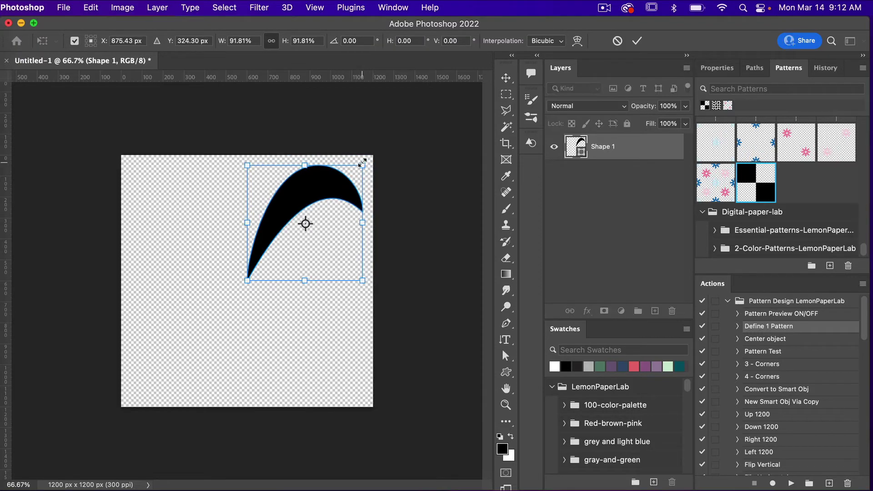
left_click(636, 42)
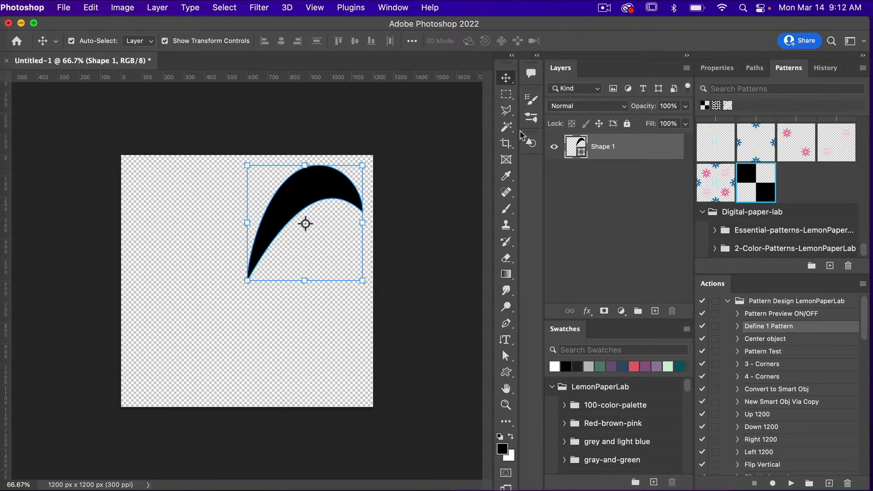
- Add a guide layout with guides along the canvas edges and through its horizontal and vertical centre
left_click(315, 7)
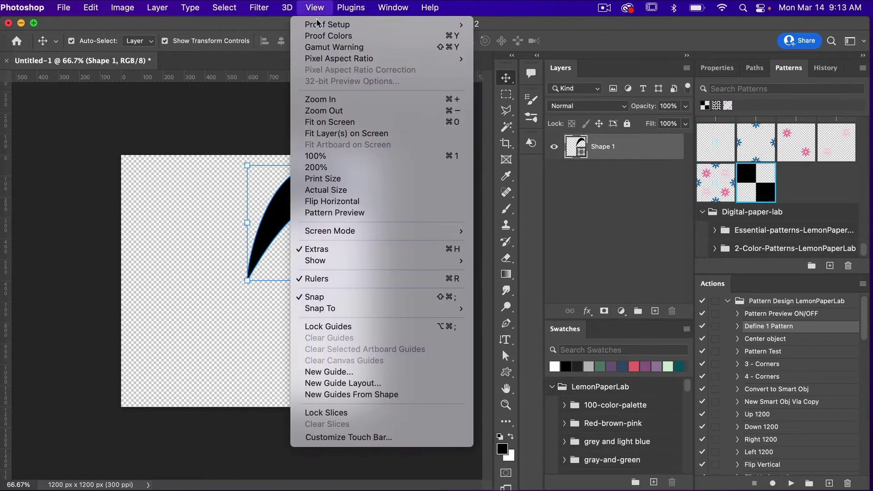
left_click(352, 383)
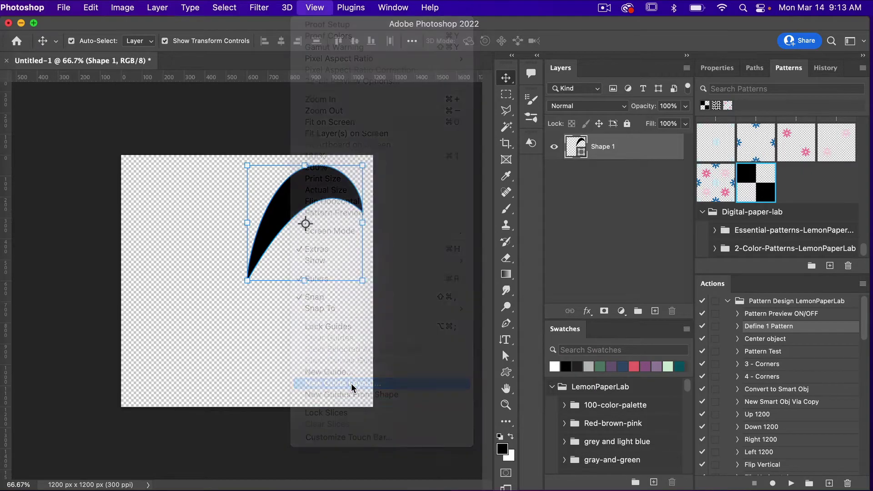
left_click(628, 279)
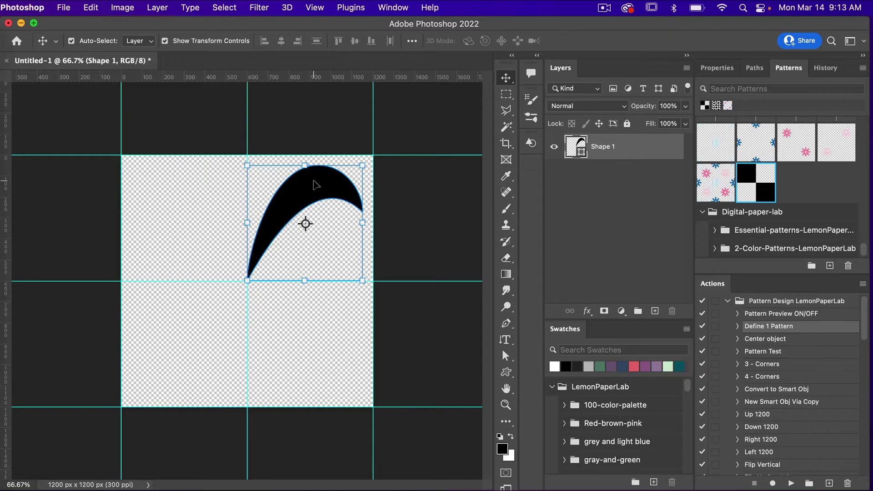
- Duplicate the petal and rotate the copy 36° around a reference point at X 600 px, Y 600 px
mouse_move(316, 184)
left_mouse_down()
mouse_move(340, 181)
mouse_move(327, 183)
left_mouse_up()
left_click_drag(312, 180, 312, 180)
key("super+j")
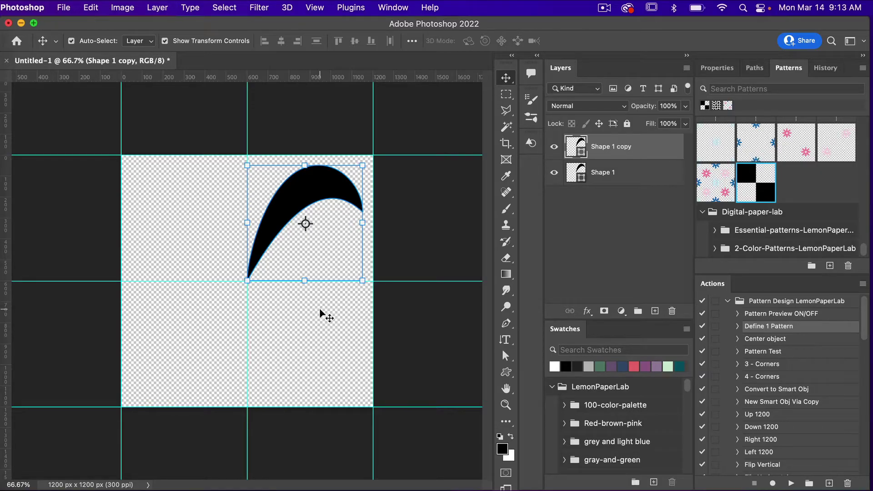
key("super+t")
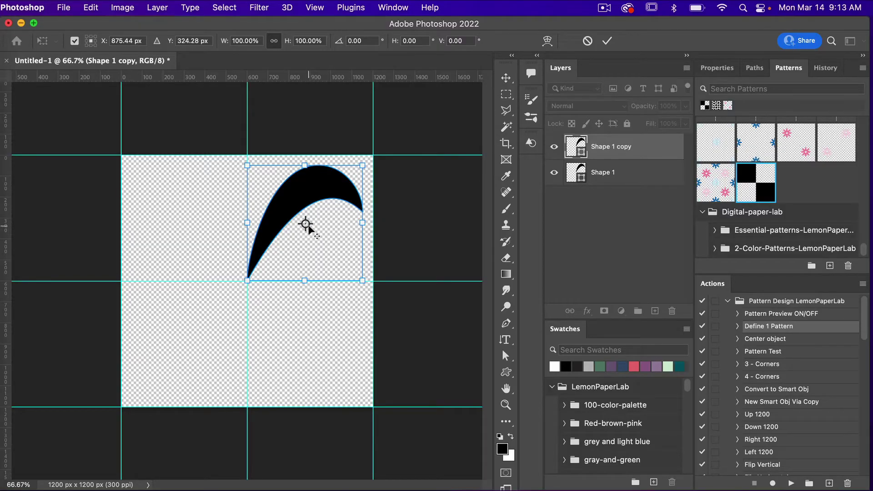
left_click_drag(310, 227, 282, 260)
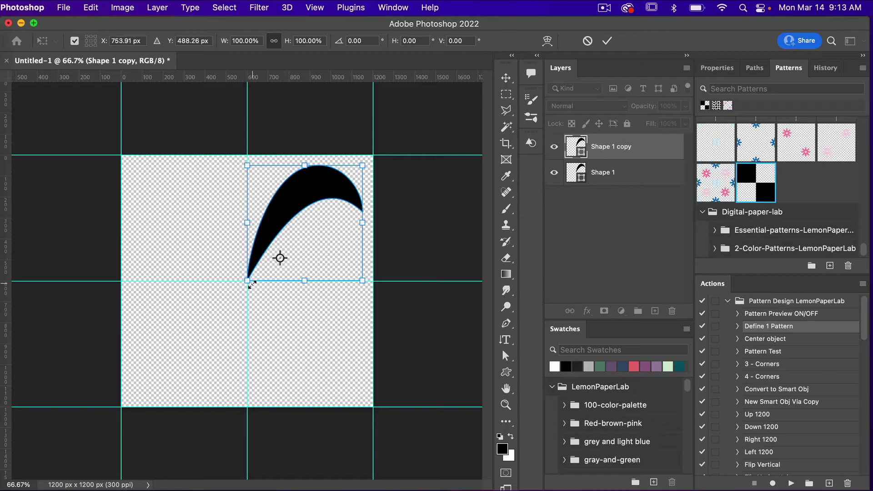
left_click(122, 42)
type("600")
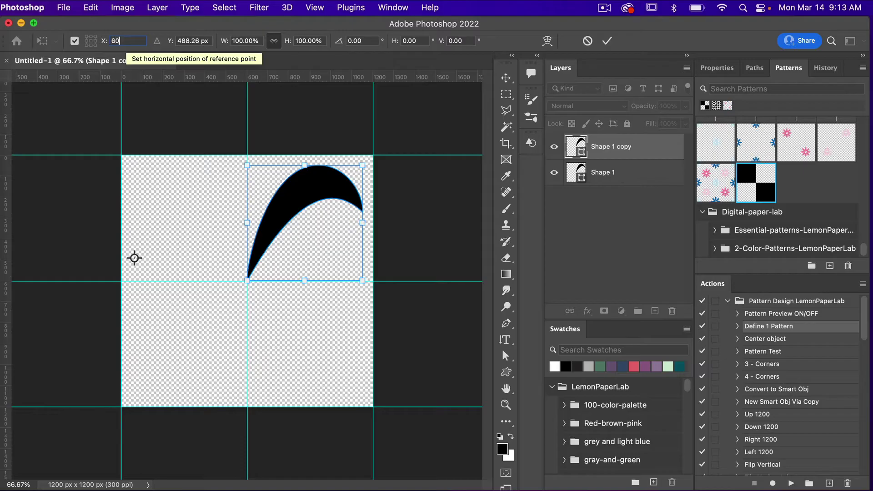
left_click(187, 41)
type("600")
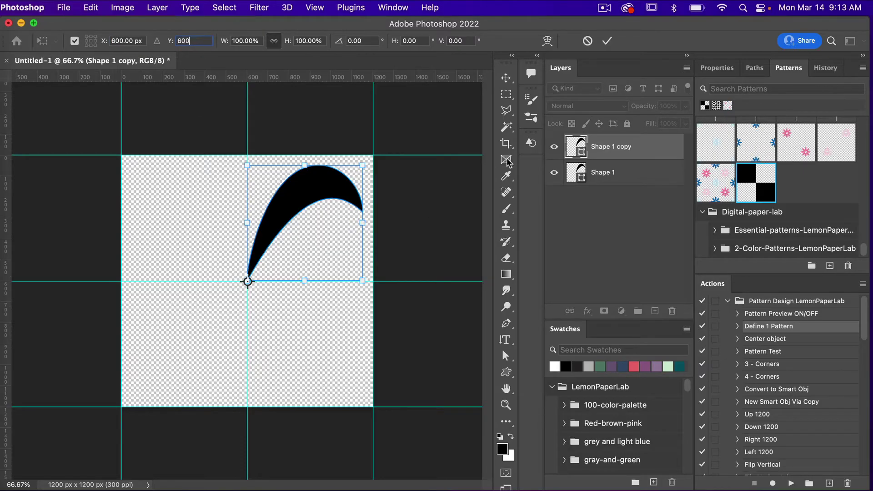
left_click(362, 41)
type("36")
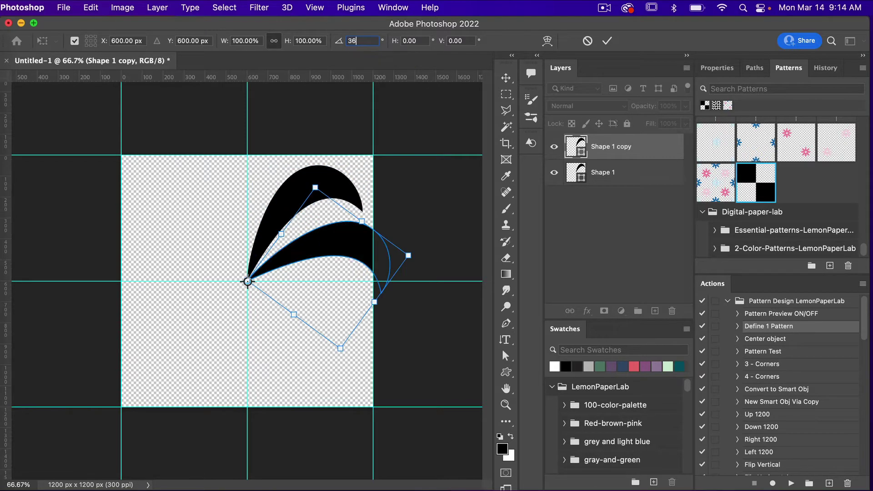
left_click(607, 41)
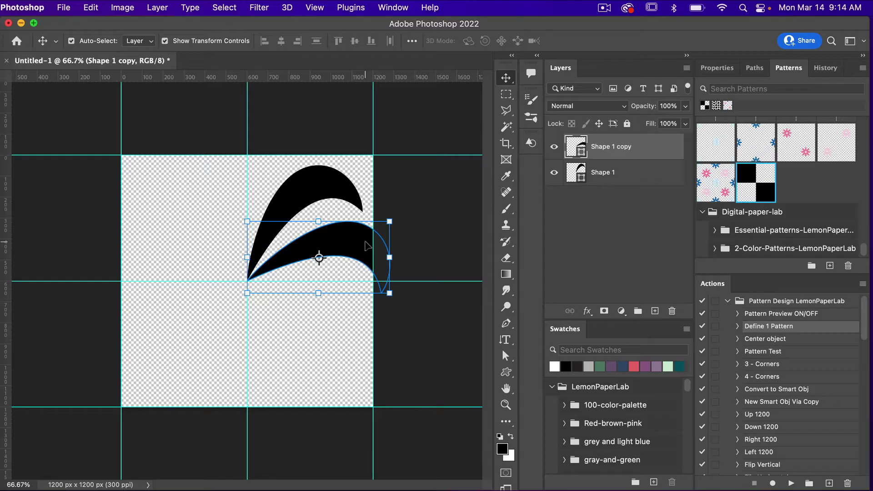
- Duplicate the rotated petal and turn the new copy a further 36° around X 600 px, Y 600 px
key("super+j")
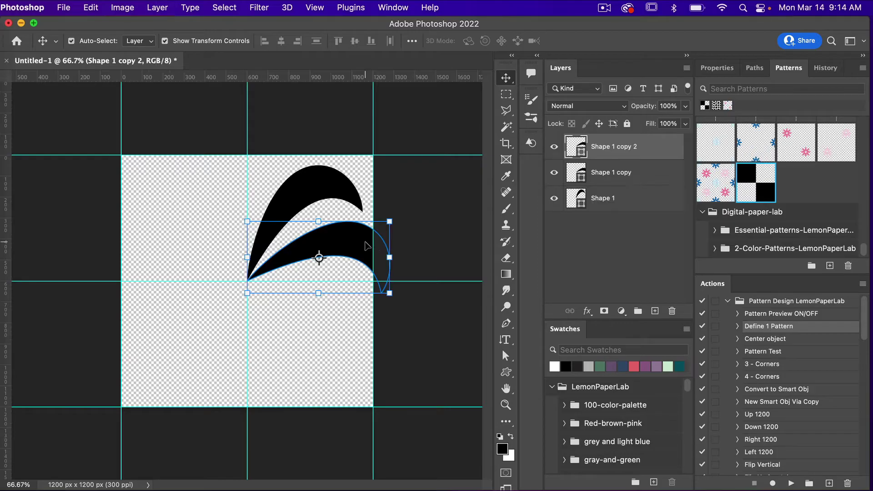
key("super+t")
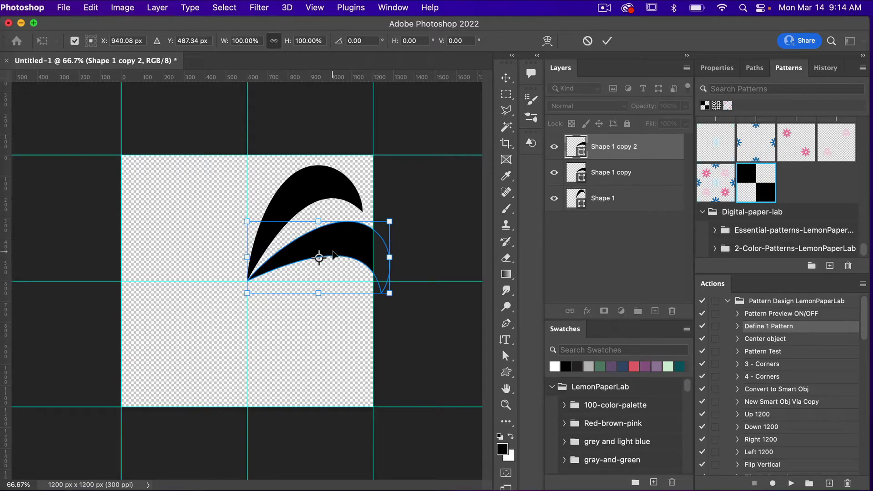
left_click_drag(319, 257, 265, 280)
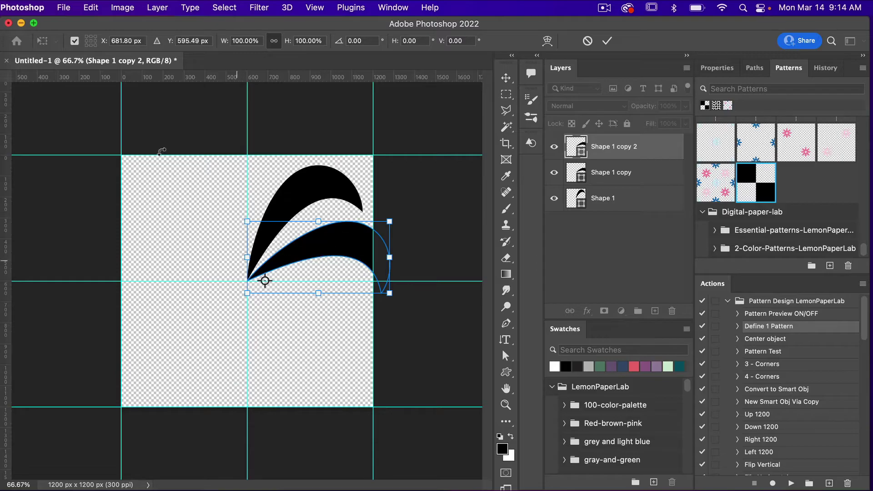
double_click(125, 40)
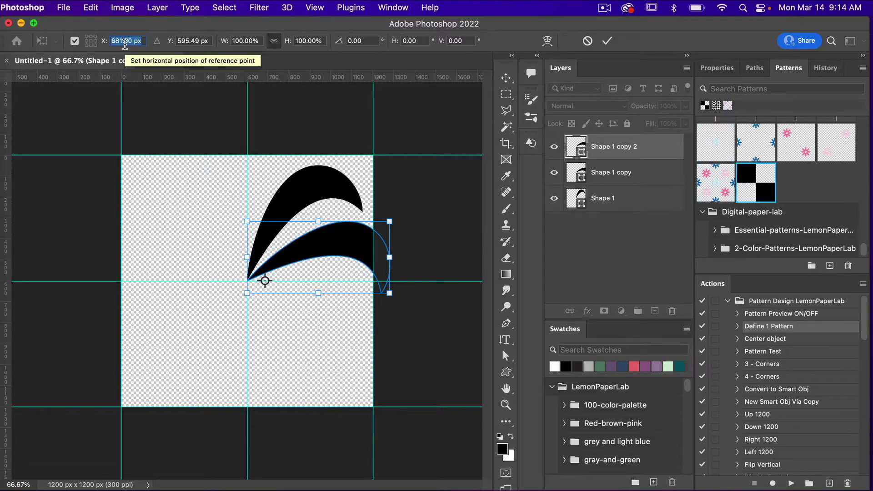
type("600")
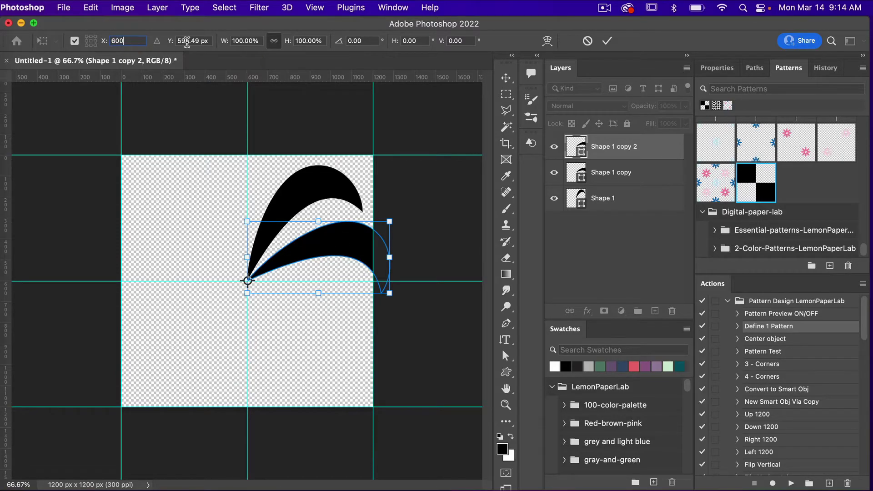
double_click(187, 41)
type("600")
double_click(361, 41)
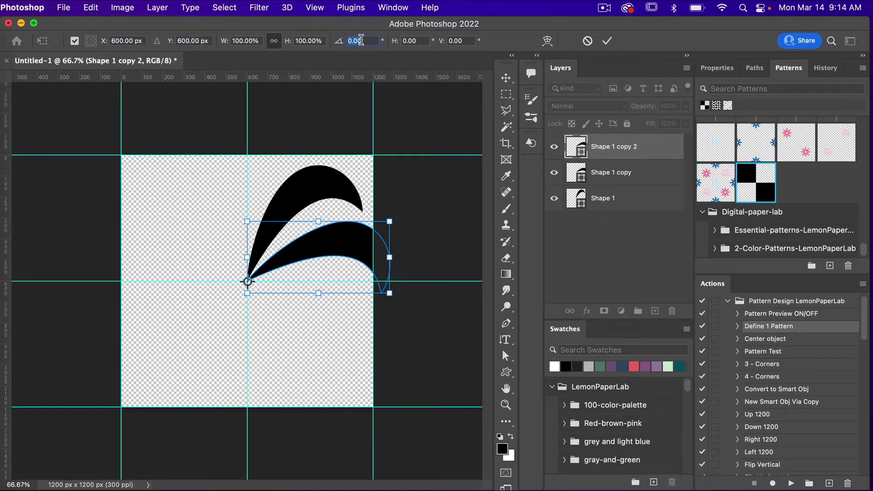
type("36")
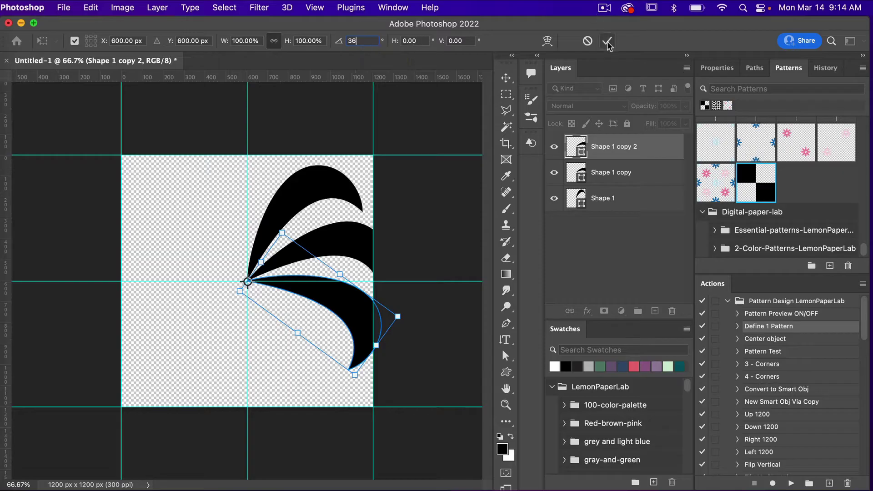
left_click(607, 42)
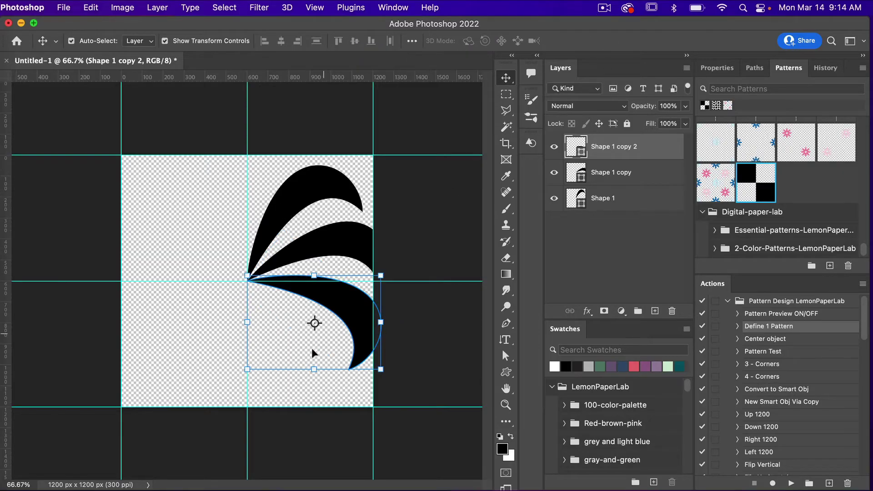
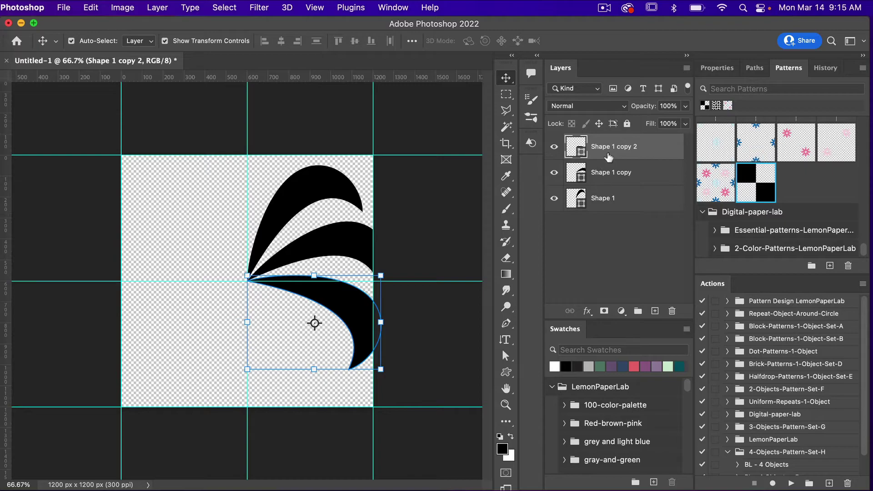
- Delete the two rotated petal copies, keeping only the original petal layer
left_click(608, 175, "shift")
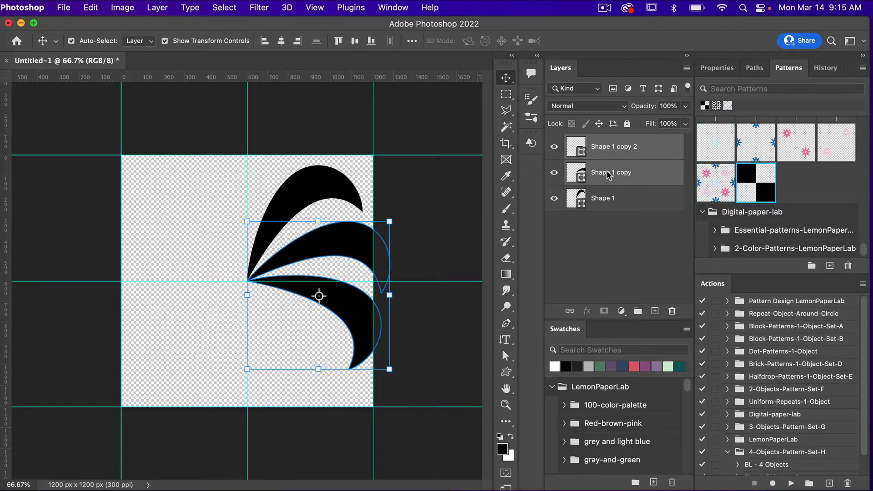
left_click(672, 311)
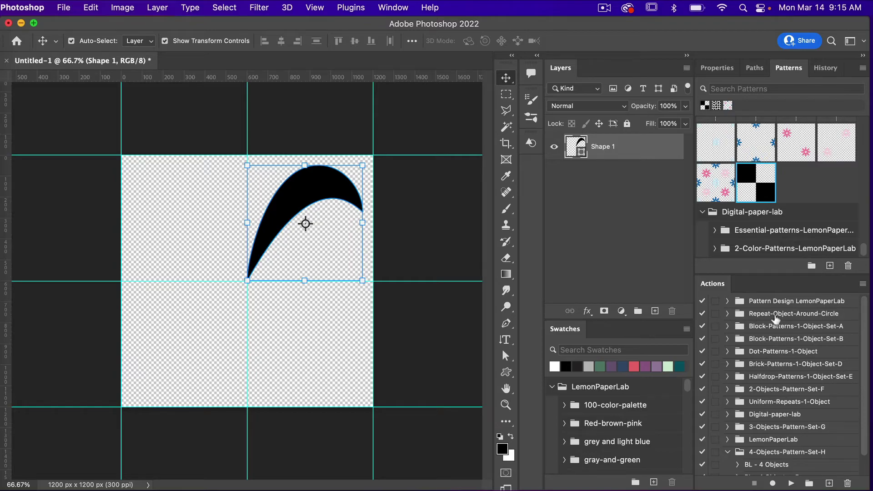
- Run the Rotate - Repeat 10 action from the Repeat-Object-Around-Circle set on the original petal
left_click(727, 313)
scroll(769, 422, "down", 4)
scroll(769, 423, "up", 4)
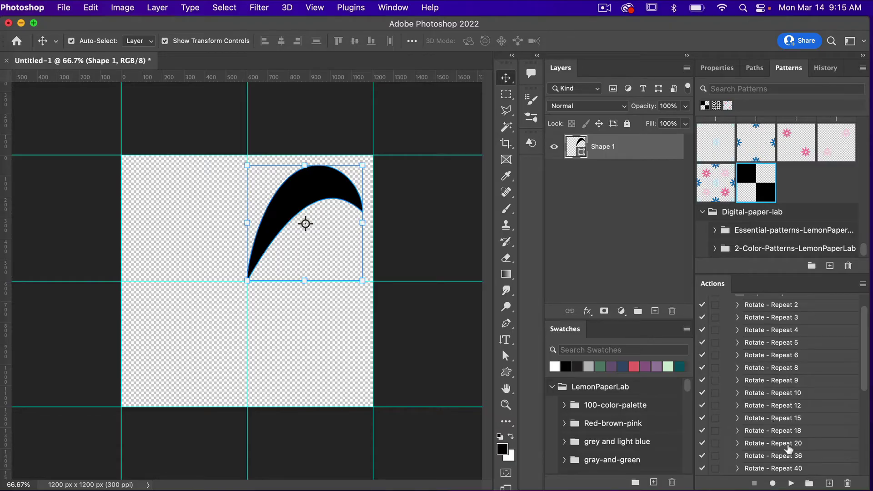
left_click(775, 394)
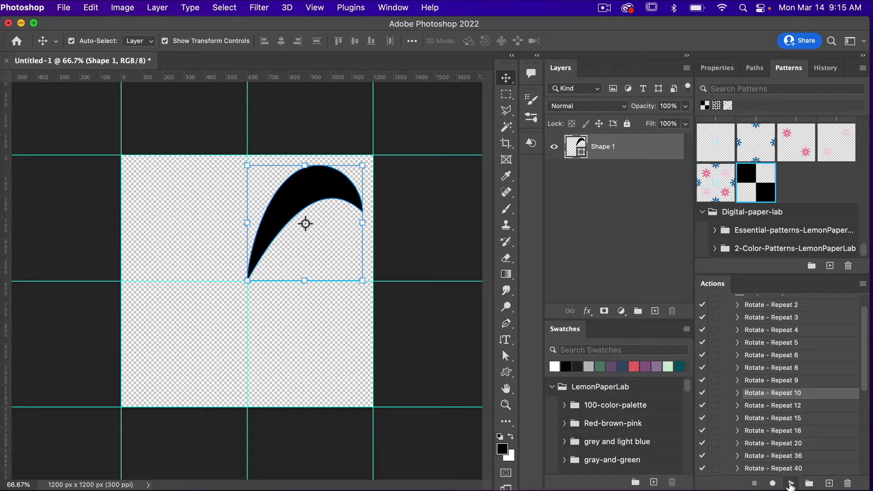
left_click(791, 483)
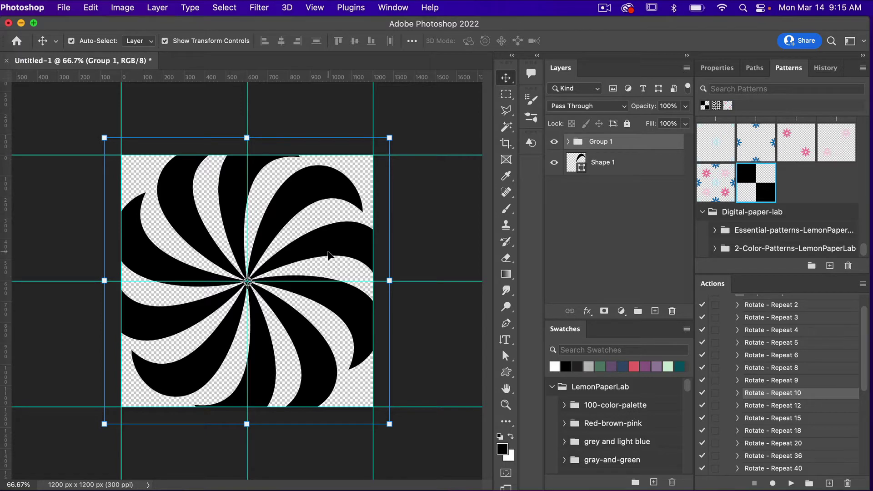
- Convert the group of rotated petals and the original petal layer together into one smart object
left_click(601, 164, "shift")
right_click(612, 144)
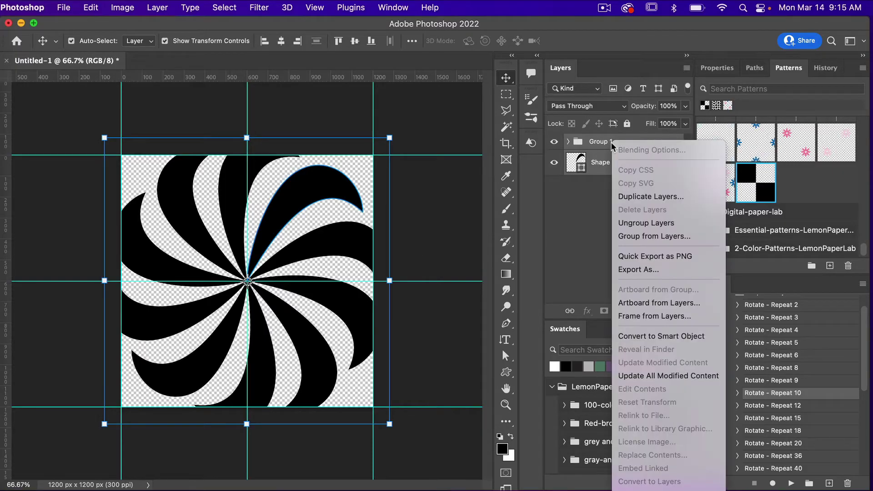
left_click(635, 336)
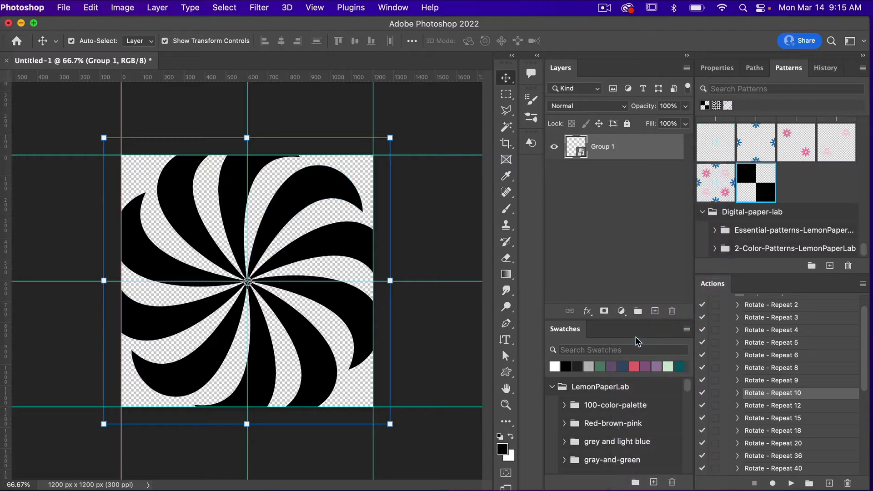
- Scale the swirl smart object to about 39% and place it in the canvas's upper-left quadrant, centred at about X 292, Y 300 px
left_click_drag(389, 138, 286, 234)
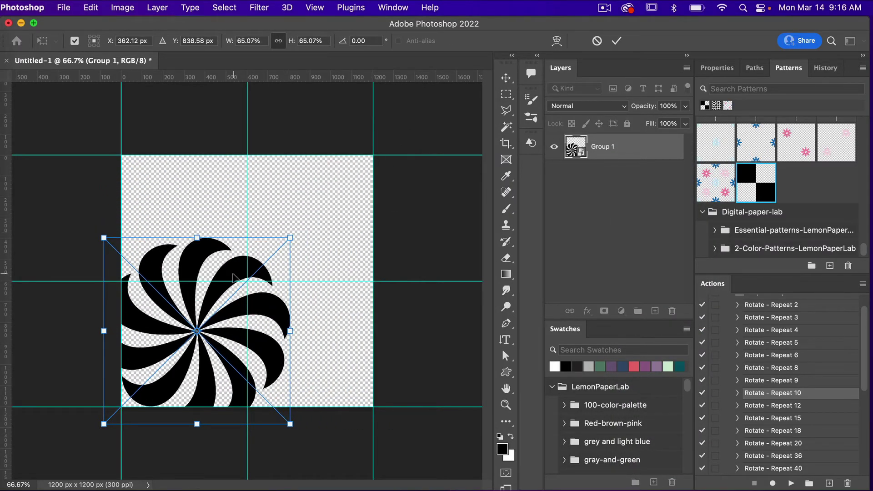
left_click_drag(232, 275, 305, 221)
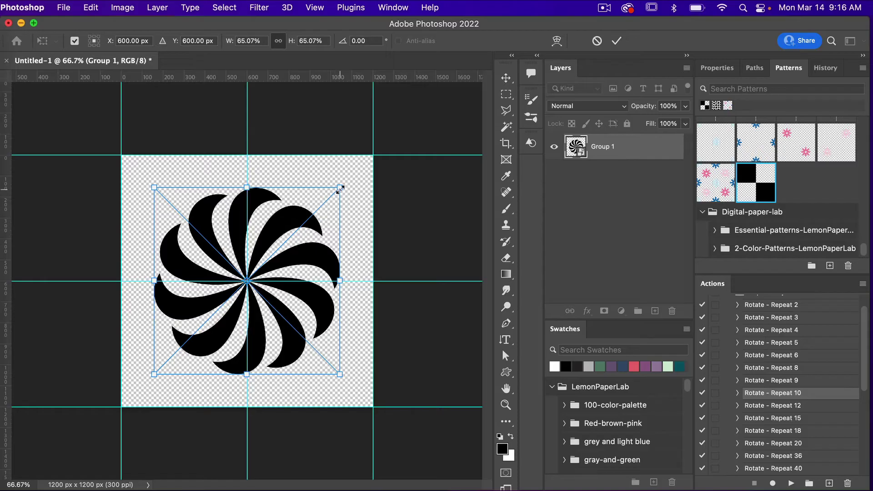
left_click_drag(338, 189, 261, 253)
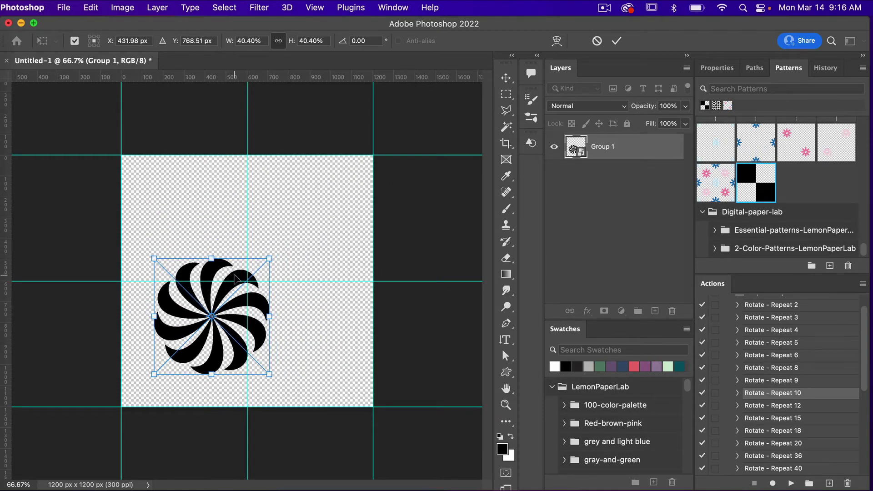
left_click_drag(235, 278, 219, 181)
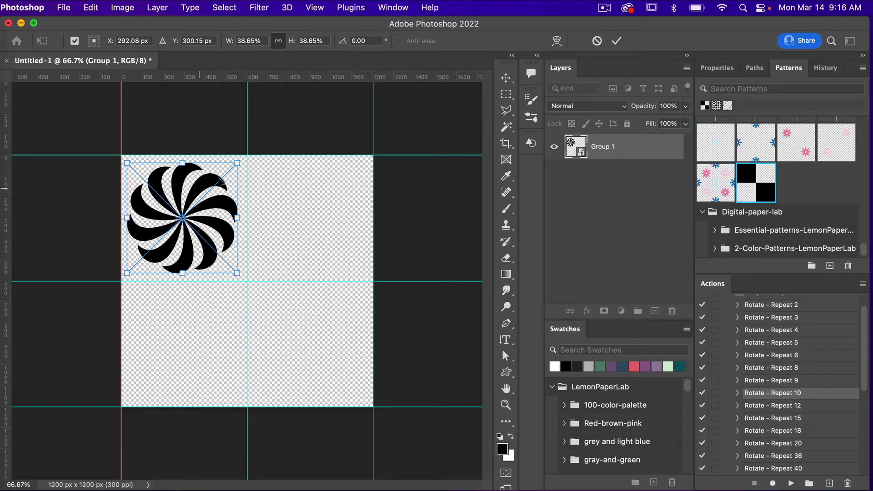
left_click(616, 41)
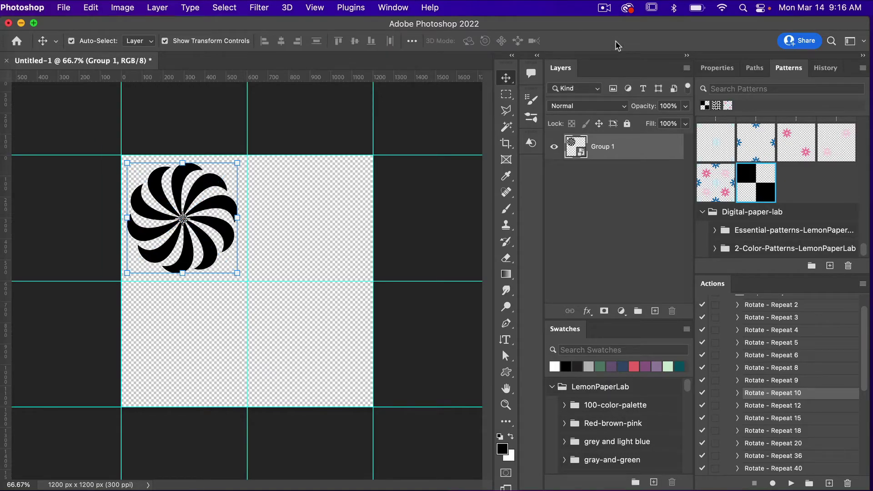
- In the swirl smart object's contents, hide the original Shape 1 petal layer and expand the group of petal copies
double_click(582, 154)
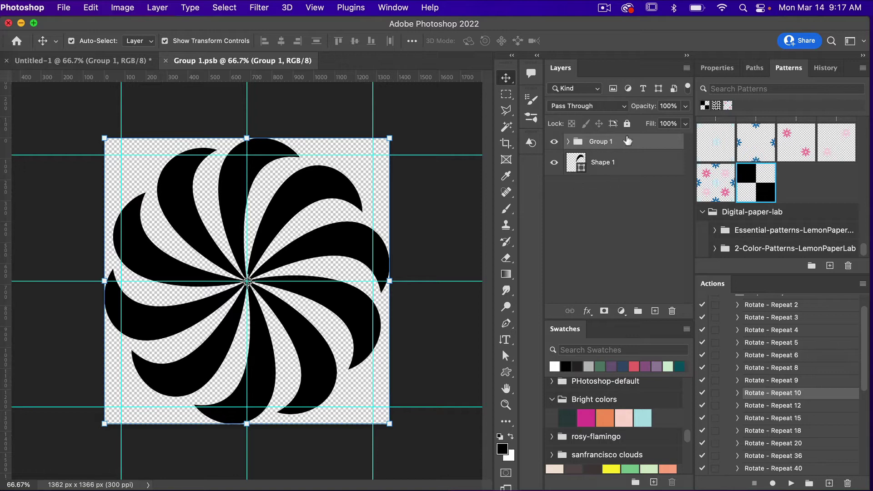
left_click(554, 163)
left_click(568, 142)
- Unite all the petal copies in Group 1, from Shape 1 copy 10 through Shape 1 copy, into one shape layer
scroll(629, 166, "down", 1)
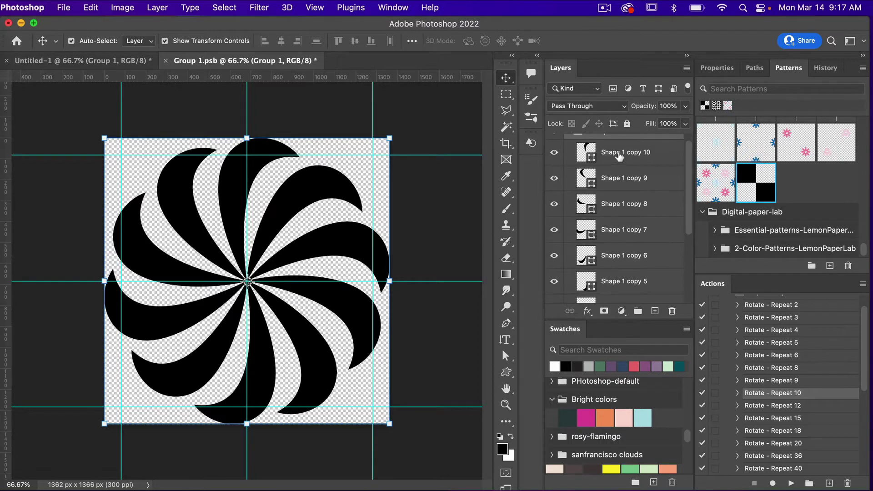
left_click(621, 154)
scroll(619, 199, "down", 5)
left_click(605, 269, "shift")
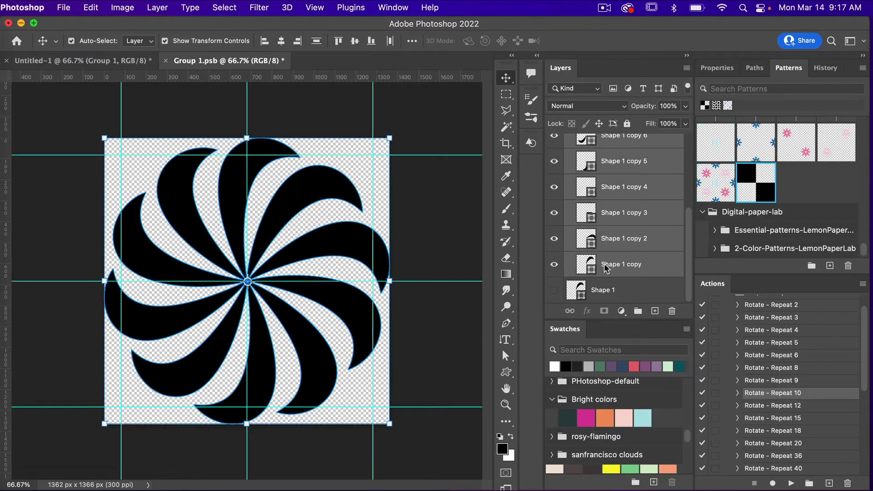
left_click(156, 8)
mouse_move(247, 351)
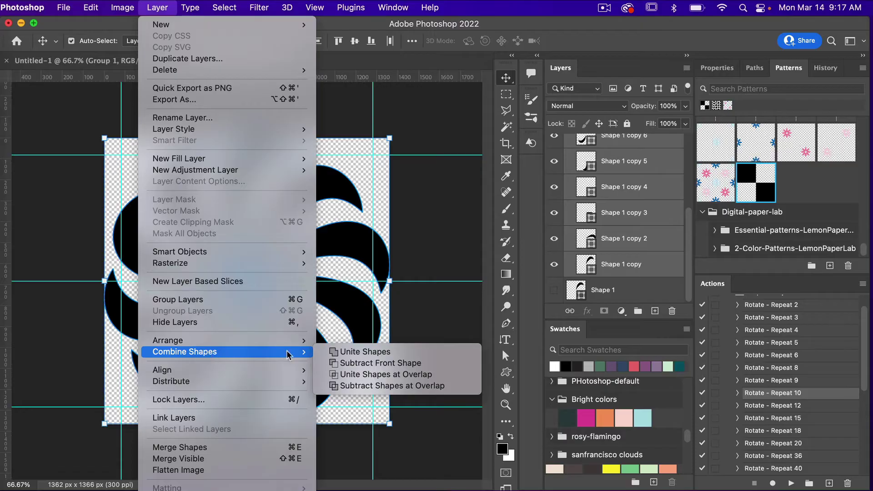
left_click(364, 352)
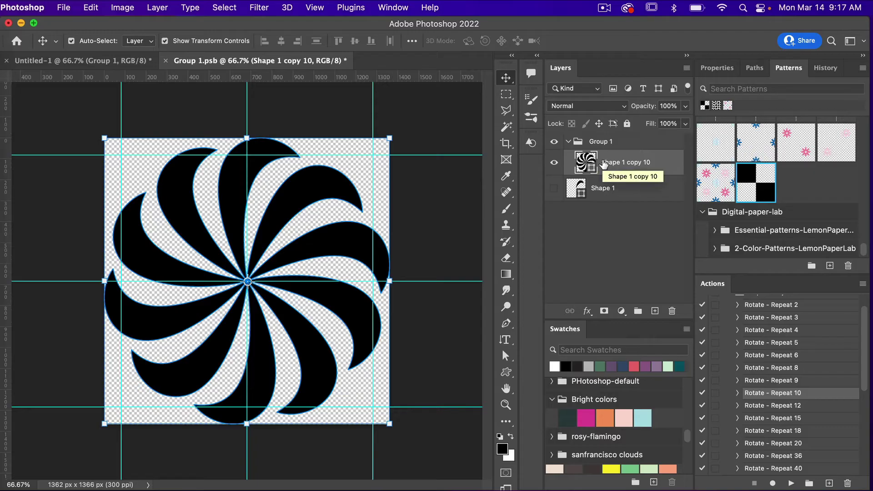
- Recolour the united swirl with the magenta swatch from the Bright colors group, and save and close the smart object
left_click(586, 417)
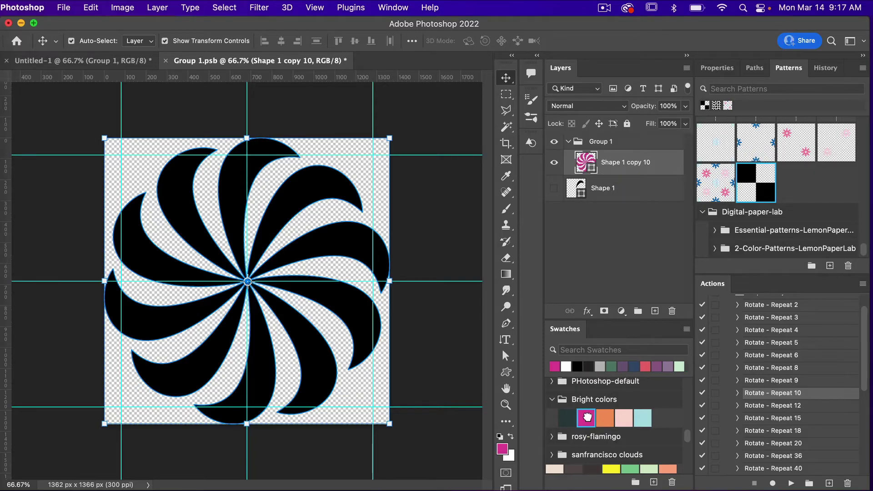
key("alt+BackSpace")
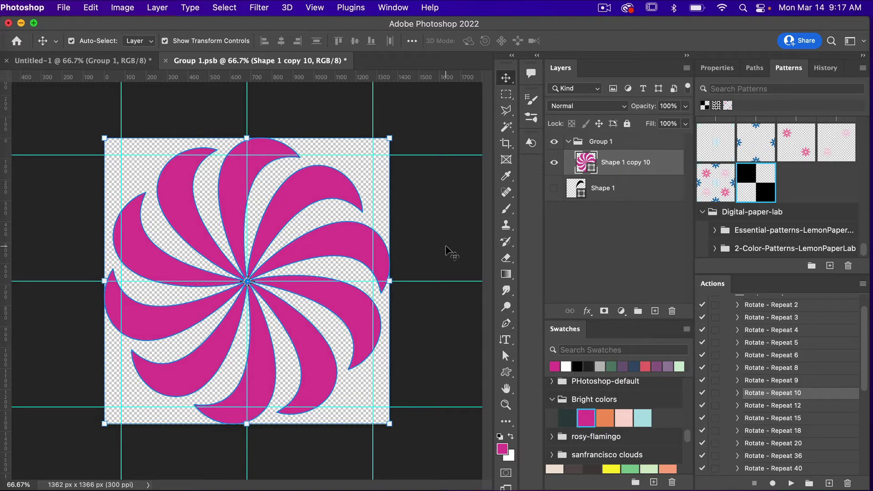
key("super+s")
key("super+w")
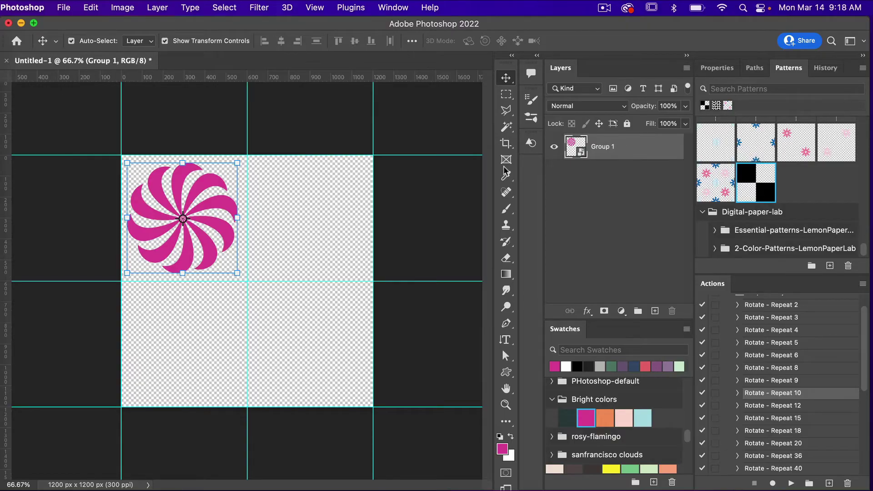
- Create an independent smart-object copy of the magenta swirl and recolour its saved contents with the orange Bright colors swatch
right_click(624, 151)
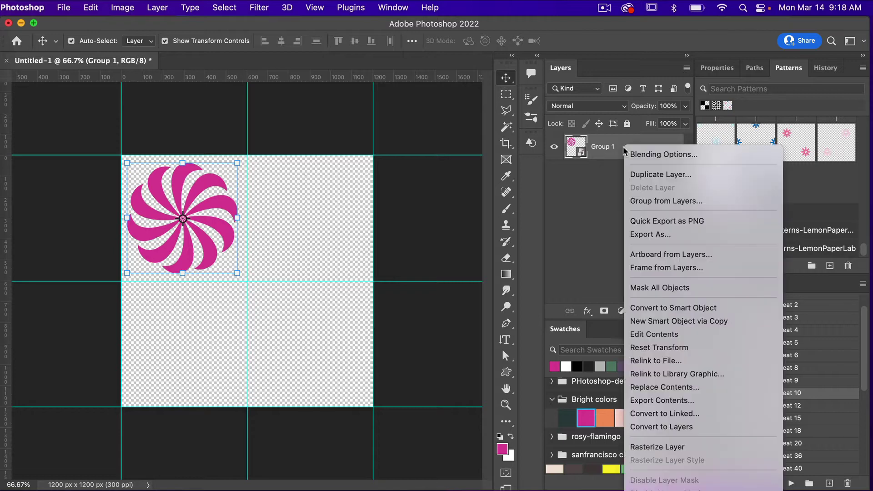
left_click(658, 321)
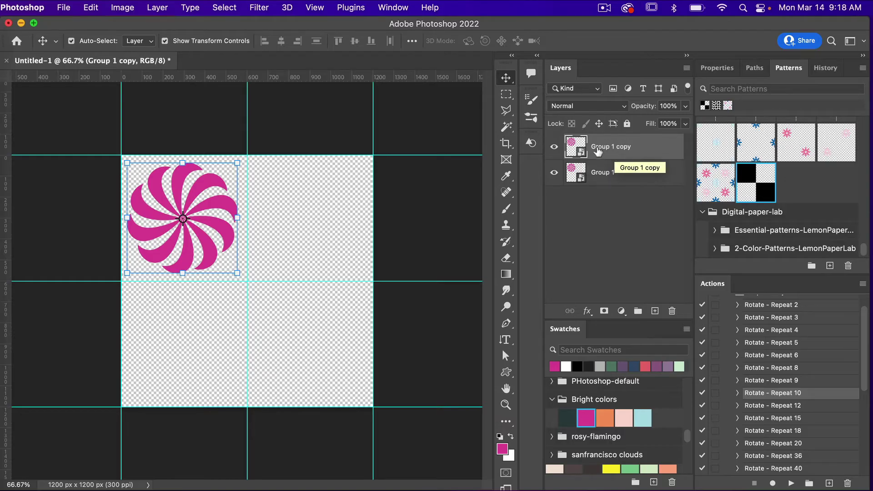
double_click(581, 152)
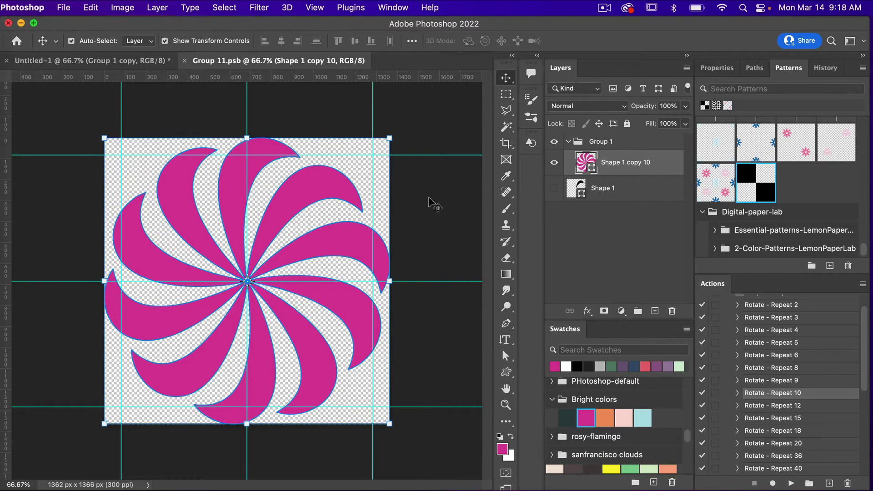
left_click(604, 418)
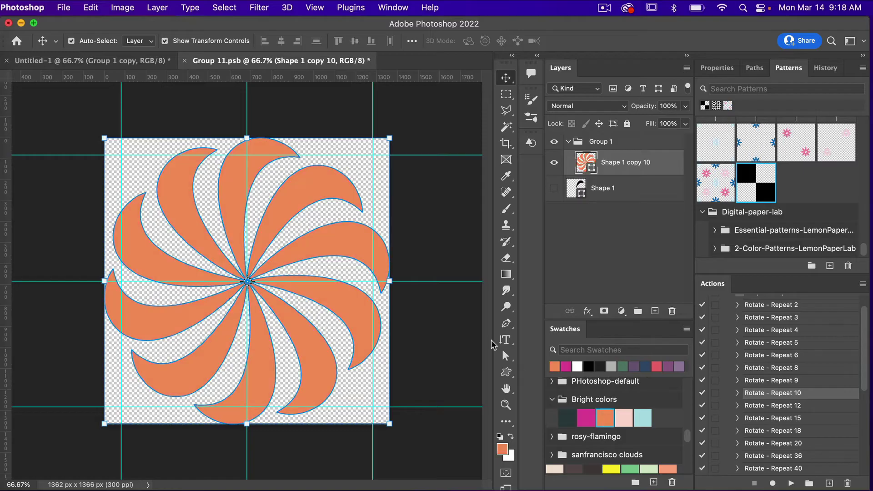
key("super+s")
key("super+w")
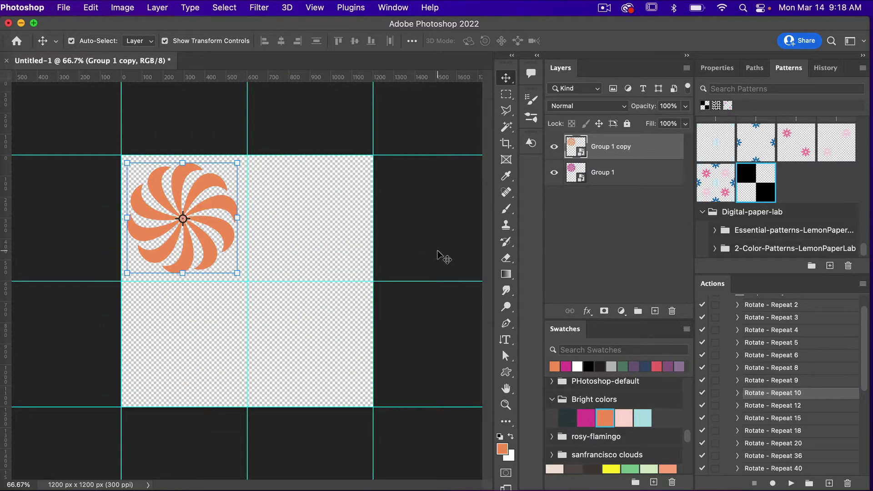
- Move the orange swirl into the canvas's upper-right quadrant and make a new independent smart-object copy of it
left_click_drag(224, 202, 345, 201)
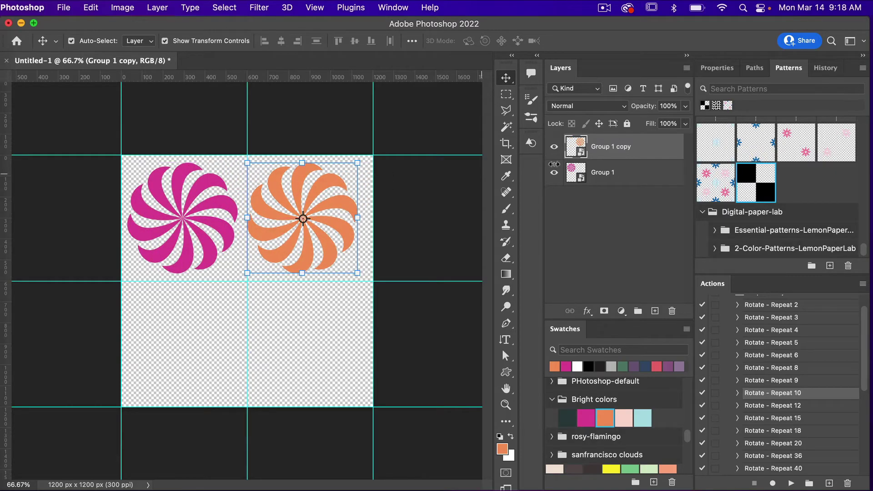
right_click(608, 155)
left_click(648, 325)
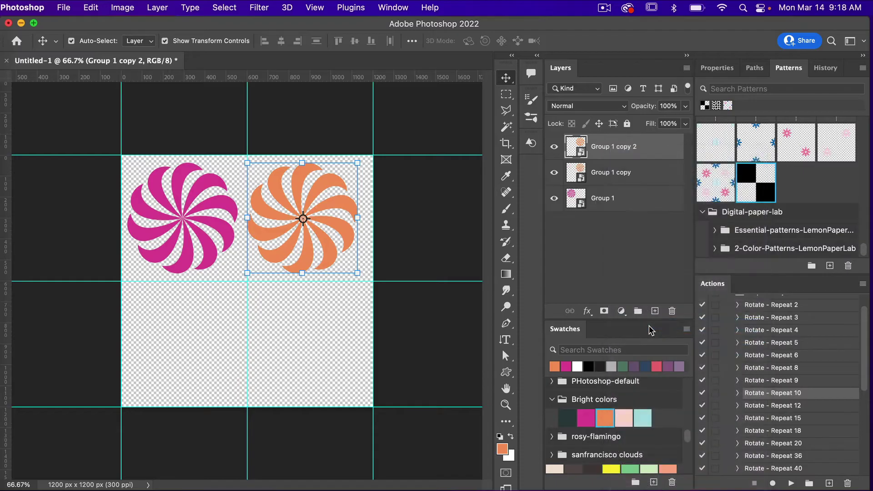
- Recolour the newest swirl copy's contents with the pale pink Bright colors swatch, and save and close the smart object
double_click(582, 153)
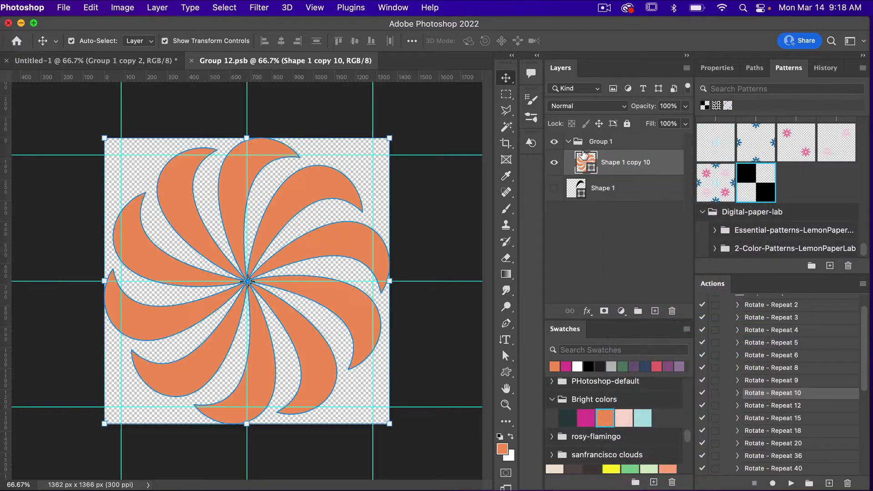
left_click(628, 416)
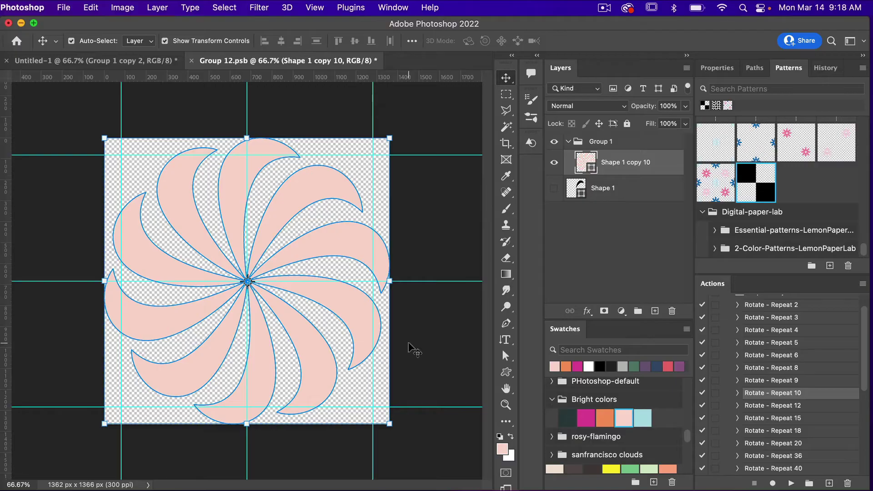
key("super+s")
key("super+w")
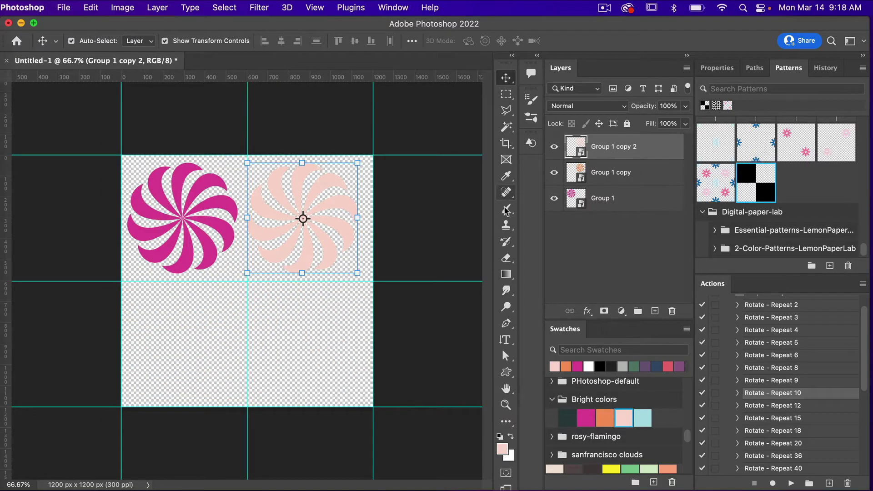
- Move the pale pink swirl into the canvas's lower-left quadrant and make a new independent smart-object copy of it
left_click_drag(353, 239, 230, 361)
right_click(627, 154)
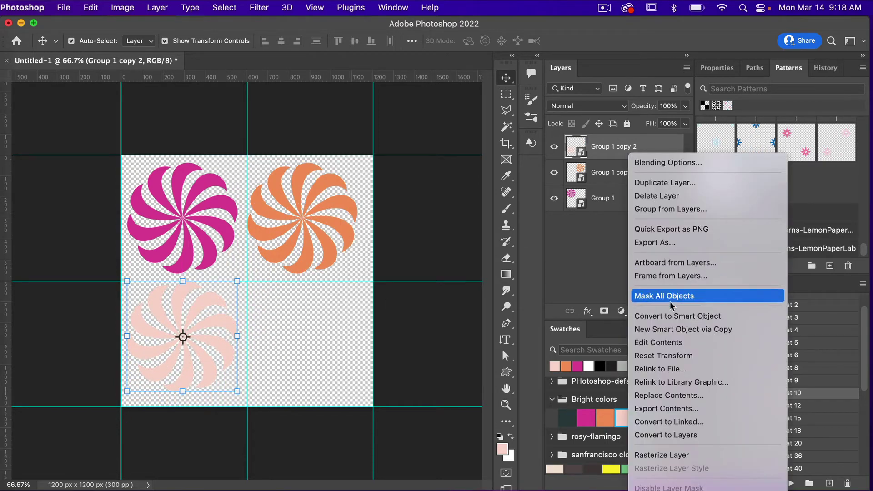
left_click(671, 329)
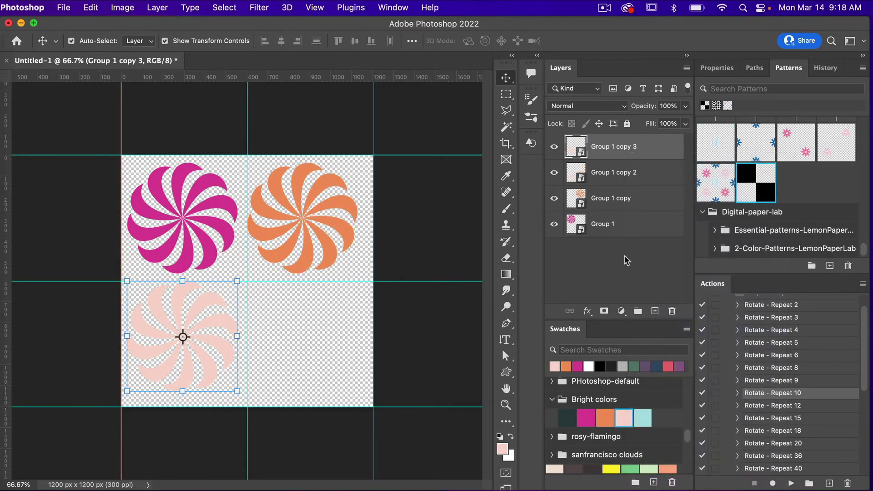
- Recolour the top swirl copy's contents with the light blue Bright colors swatch, and save and close the smart object
double_click(584, 156)
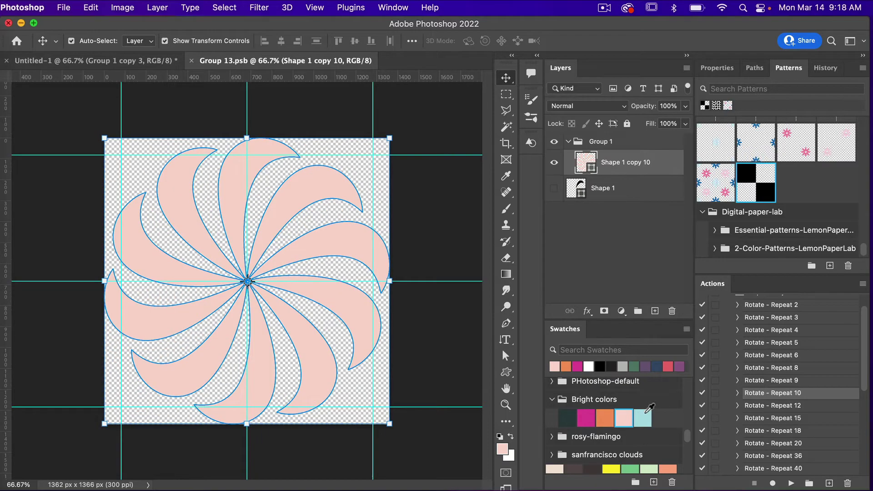
left_click(643, 417)
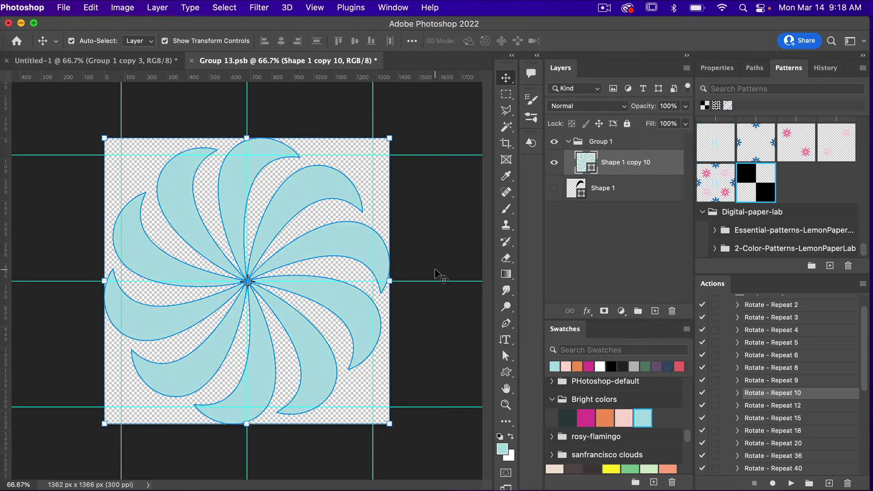
key("cmd+s")
key("cmd+w")
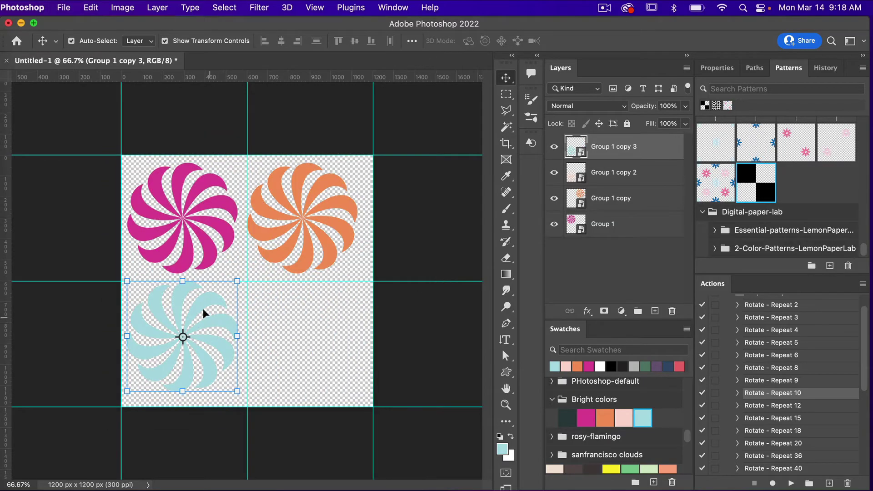
- Move the light blue swirl into the canvas's lower-right quadrant and clear the canvas guides
left_click_drag(200, 298, 327, 306)
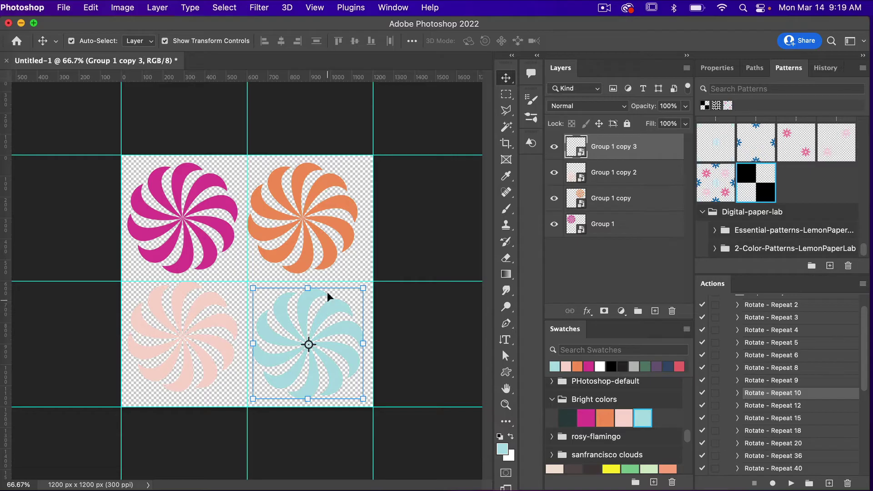
left_click(314, 8)
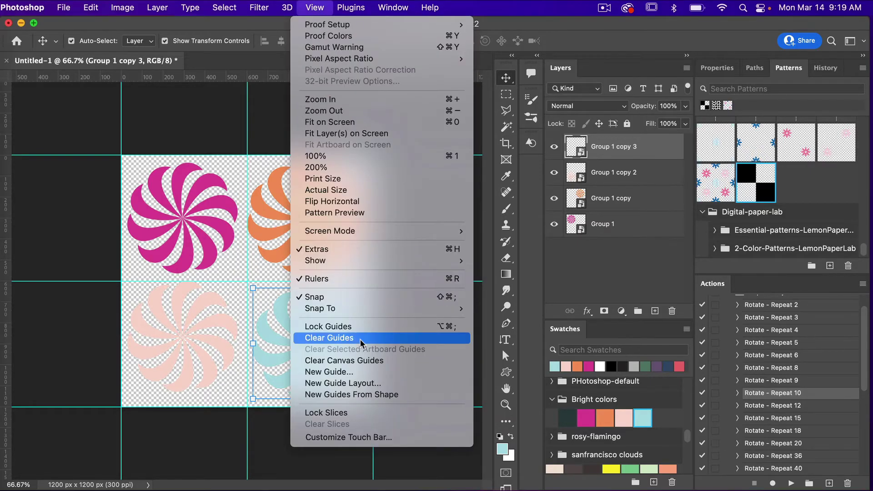
left_click(344, 360)
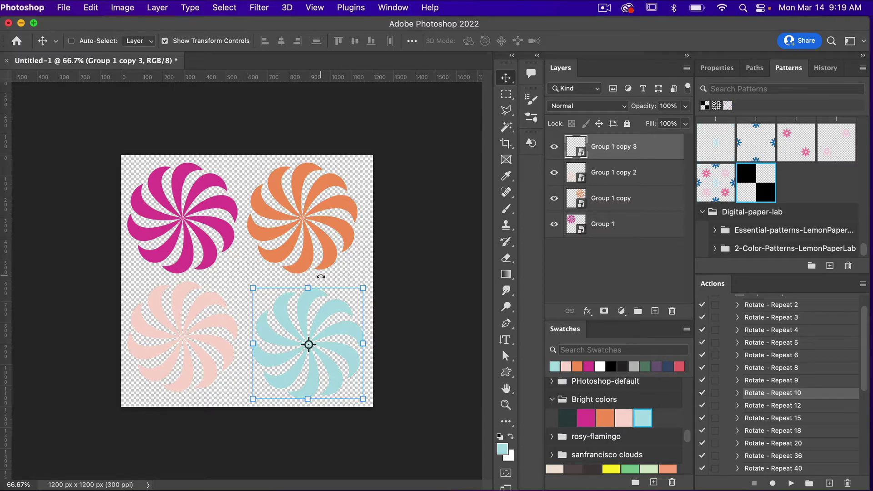
- Turn on Pattern Preview with the canvas at 33.3% so the four-swirl tile repeats around it
key("super+minus")
key("super+minus")
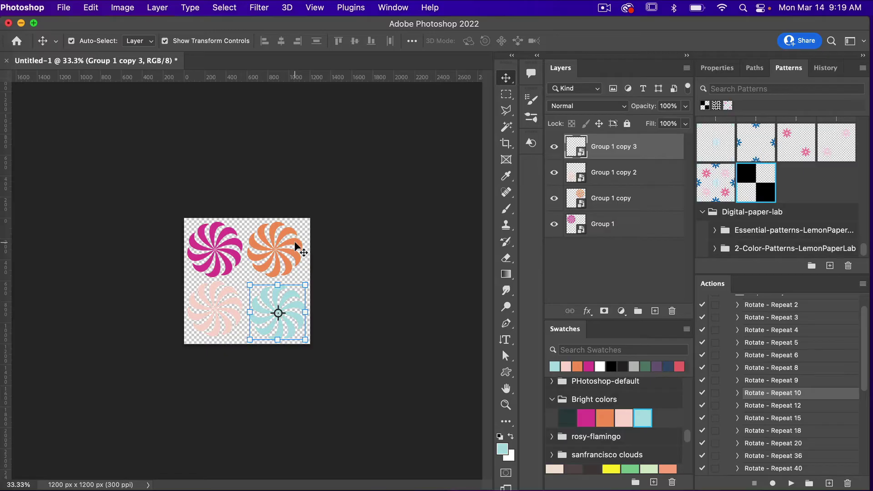
left_click(316, 9)
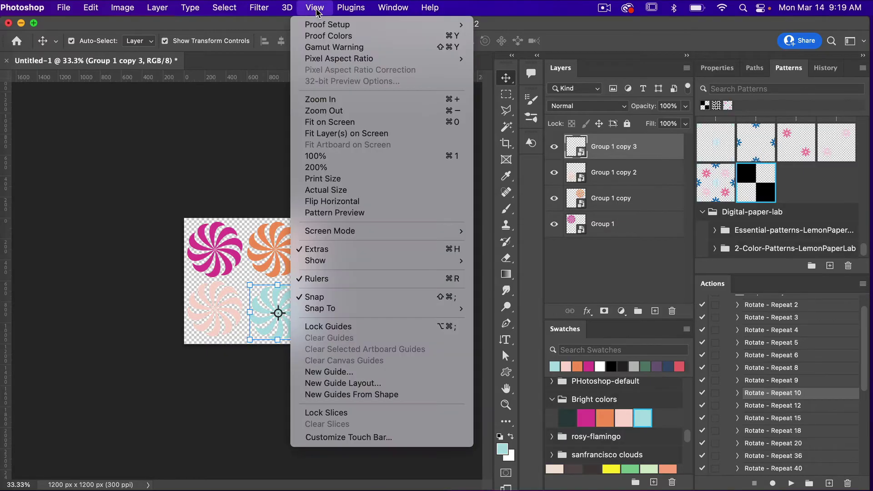
left_click(340, 212)
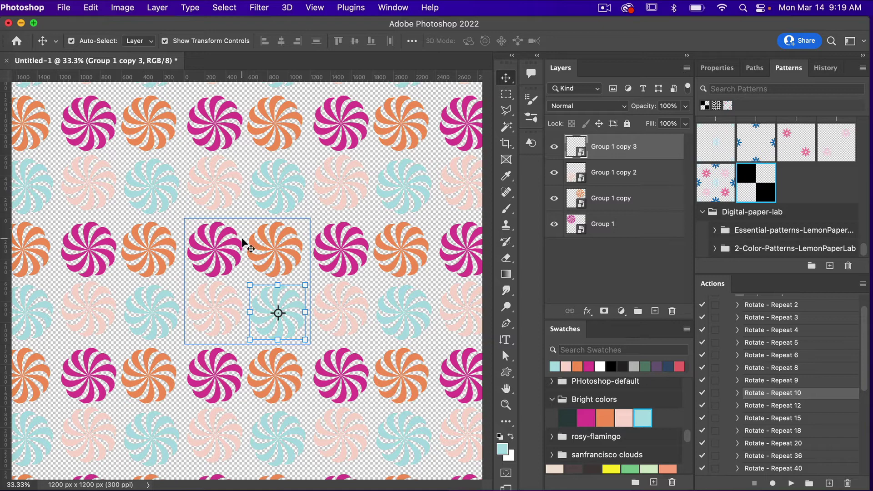
- Space the swirls evenly: magenta centred on the tile's upper-left corner, orange on its top edge, pink on its left edge, light blue in its centre
left_click_drag(241, 244, 207, 210)
left_click_drag(280, 233, 253, 205)
left_click_drag(229, 291, 195, 260)
left_click_drag(278, 296, 246, 268)
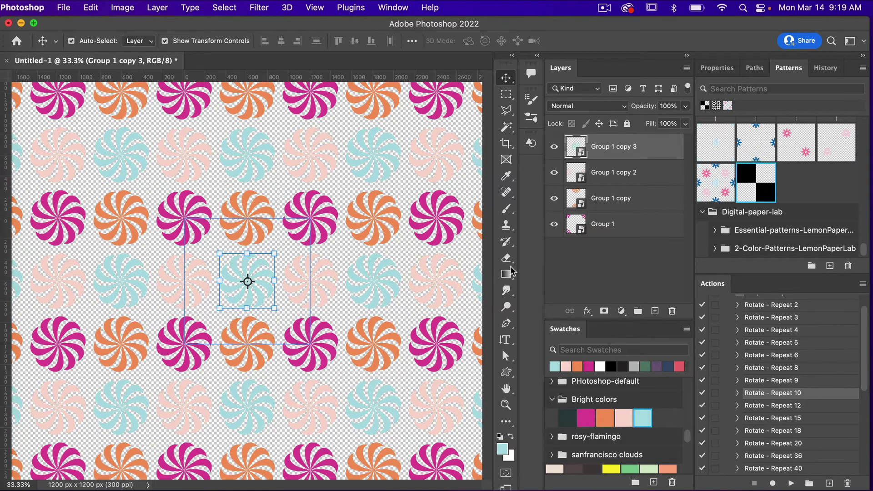
- Add a Solid Color fill layer in dark teal #2c3c3e and place it below all the swirl layers
left_click(633, 233)
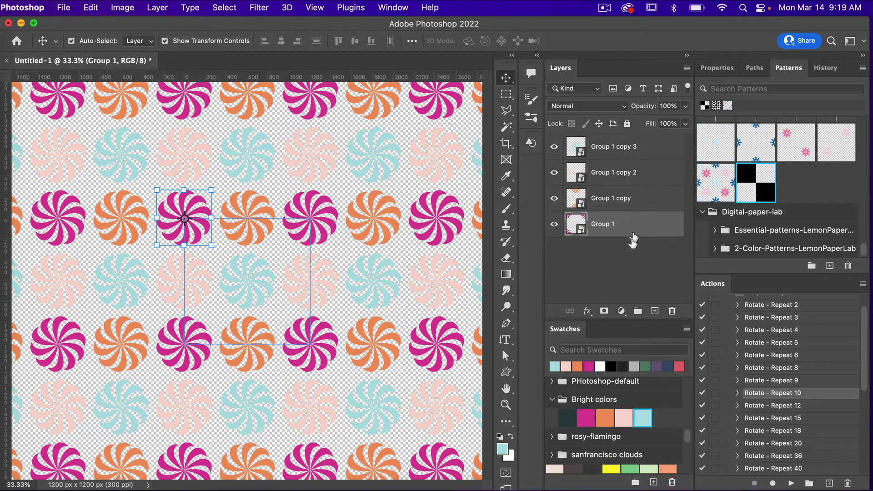
left_click(620, 312)
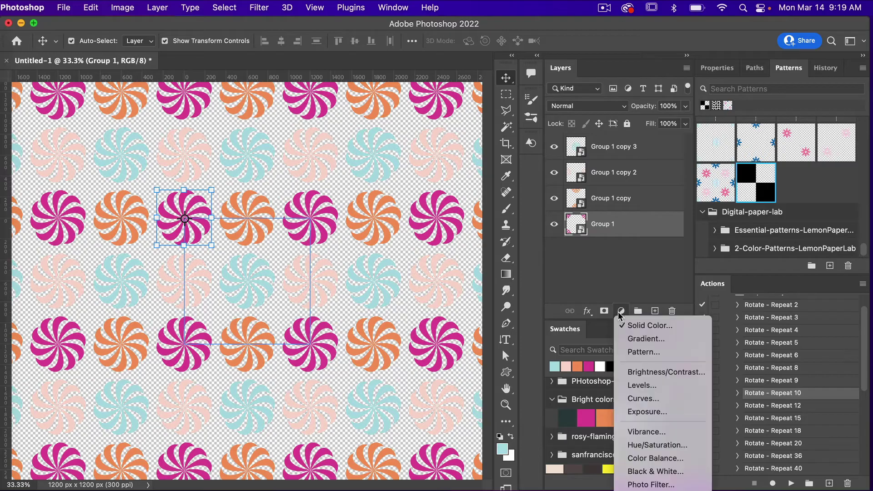
left_click(659, 326)
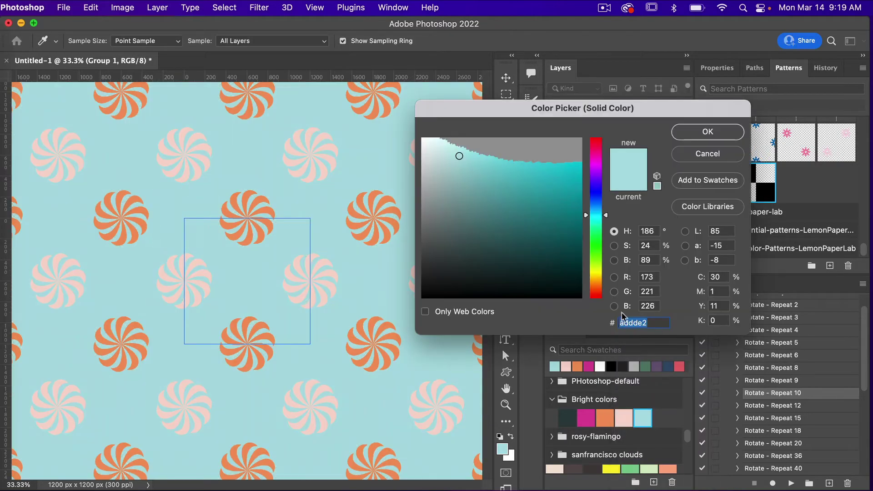
left_click(566, 417)
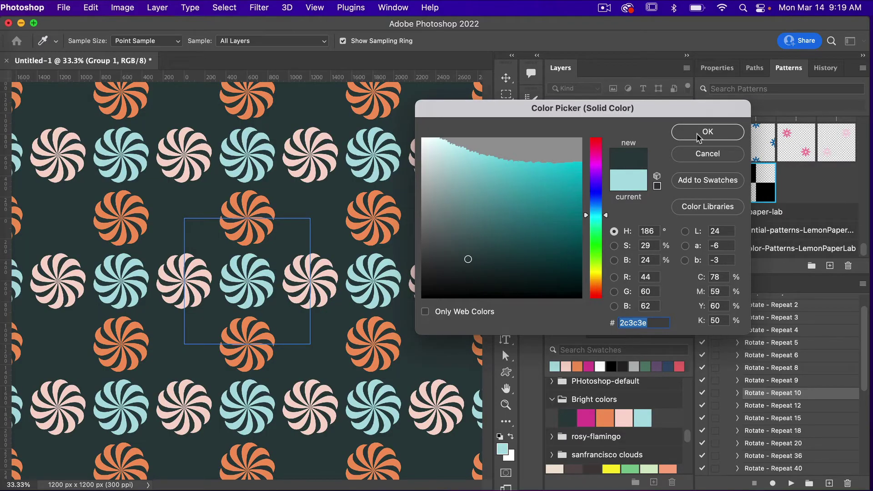
left_click(729, 133)
left_click_drag(630, 222, 622, 262)
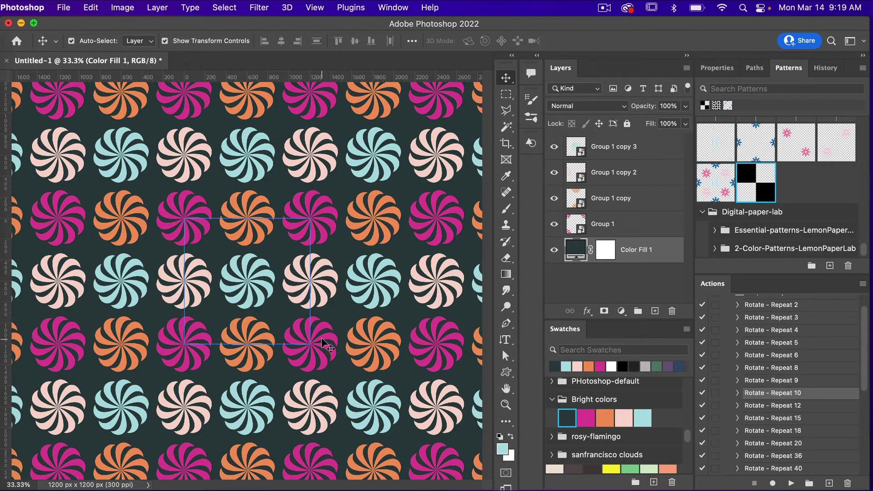
- Define the four-swirl tile with its dark background as a new pattern under the default name
left_click(89, 7)
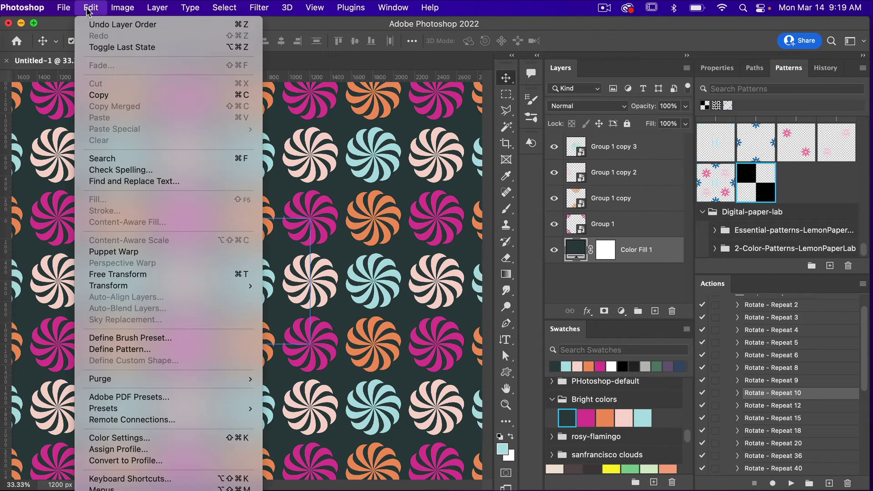
left_click(169, 350)
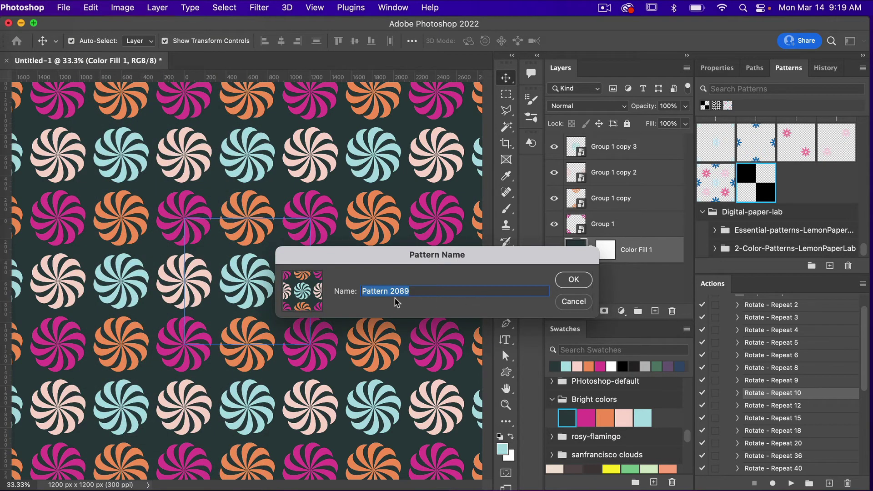
left_click(574, 279)
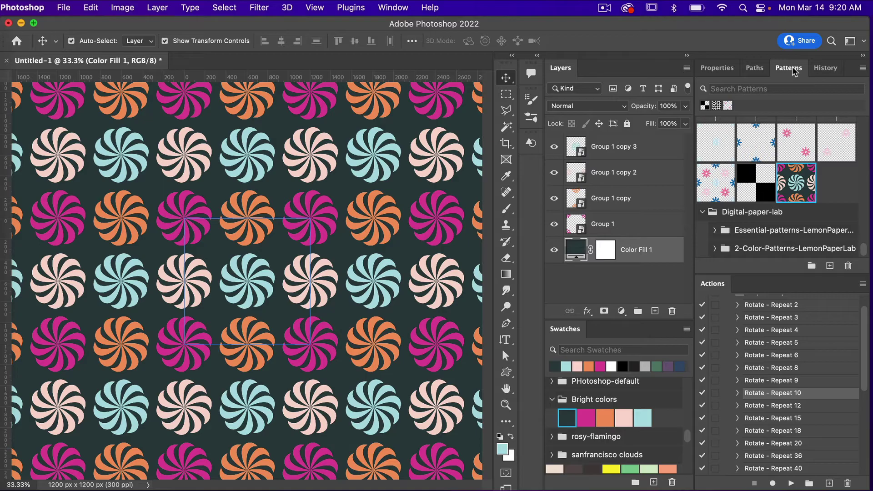
left_click(392, 8)
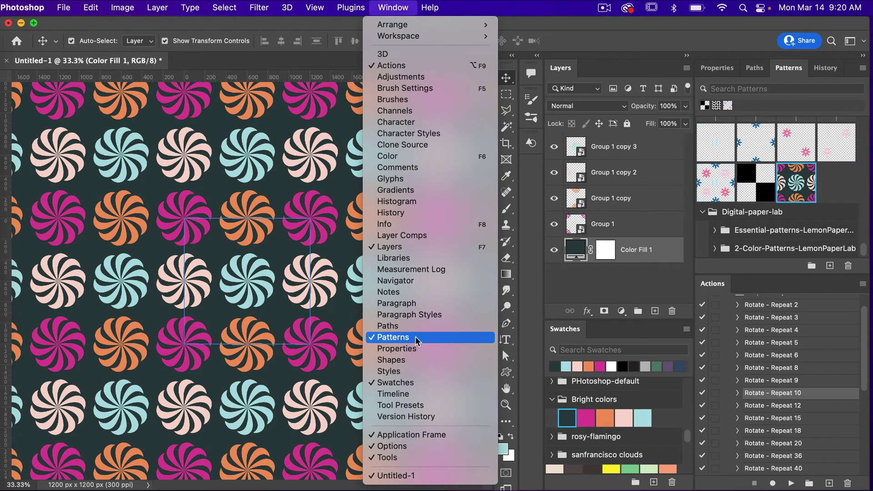
left_click(692, 45)
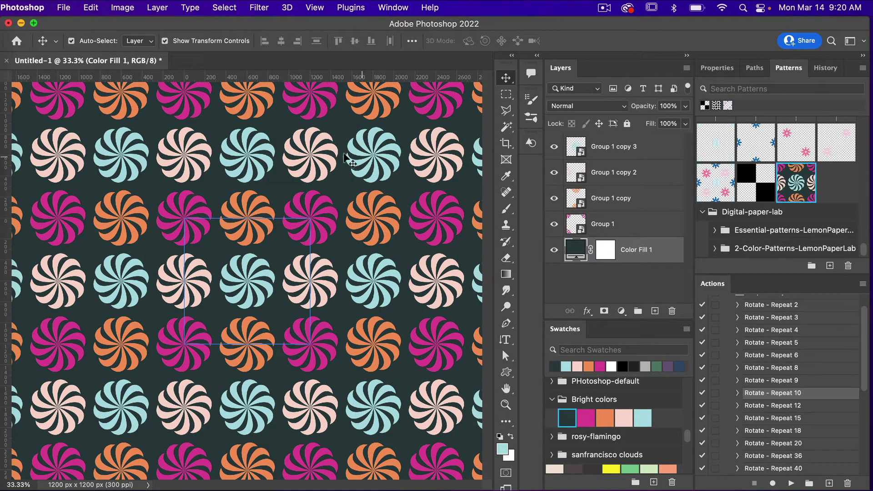
- Create a new 3600 x 3600 px document at 300 ppi with a transparent background and Artboards enabled
left_click(64, 8)
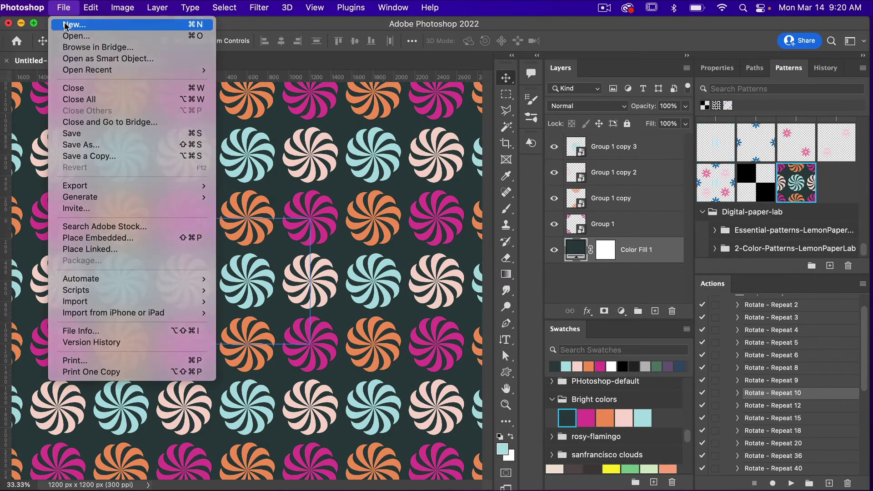
left_click(65, 24)
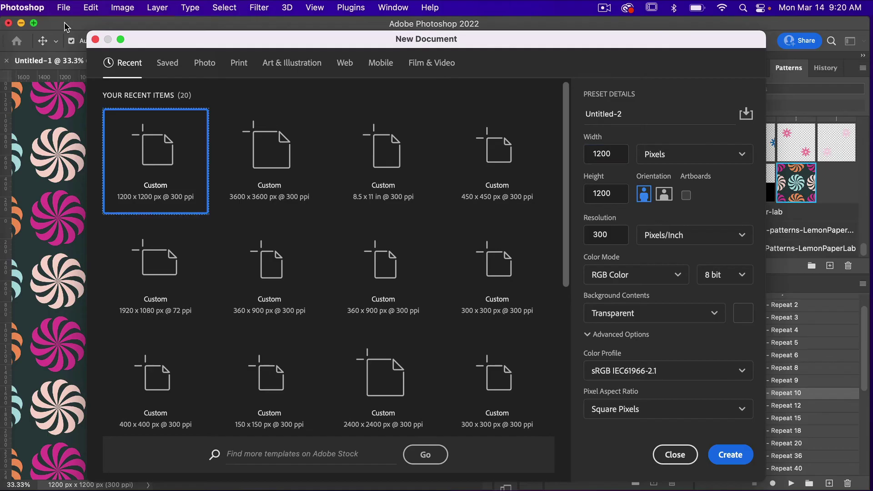
left_click(271, 153)
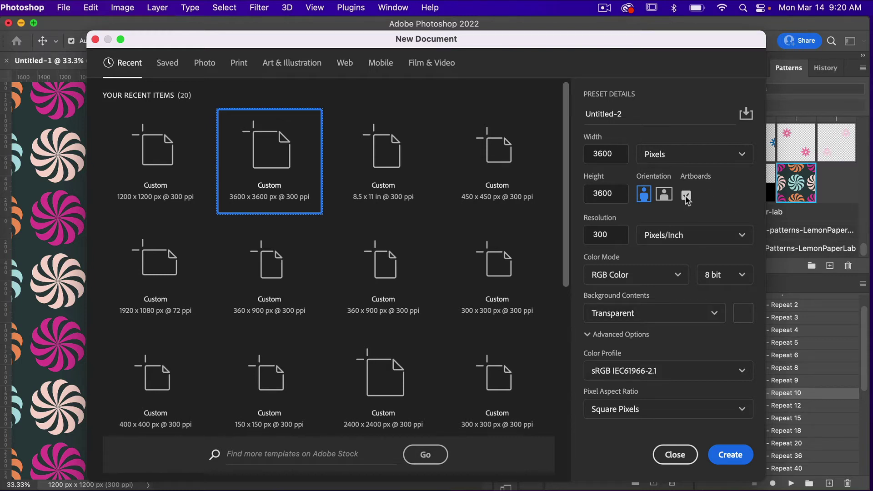
left_click(729, 456)
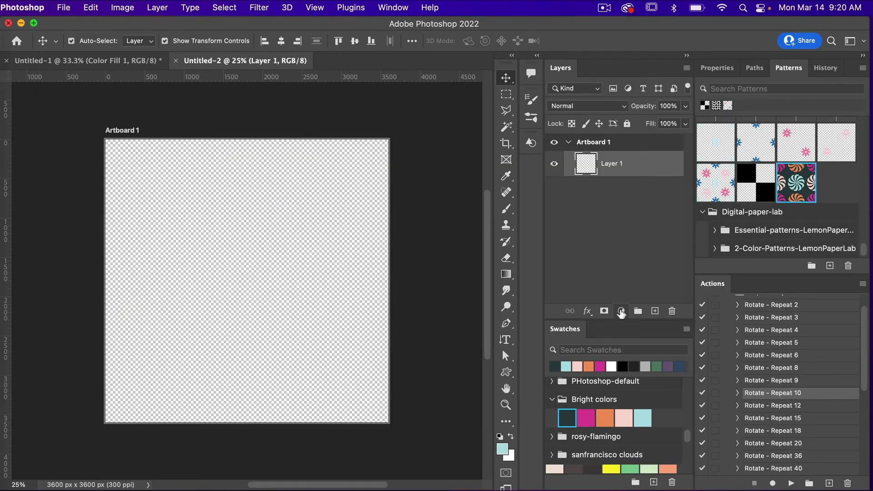
- Add a Pattern fill layer to the artboard and apply the new dark four-swirl pattern to it
left_click(621, 312)
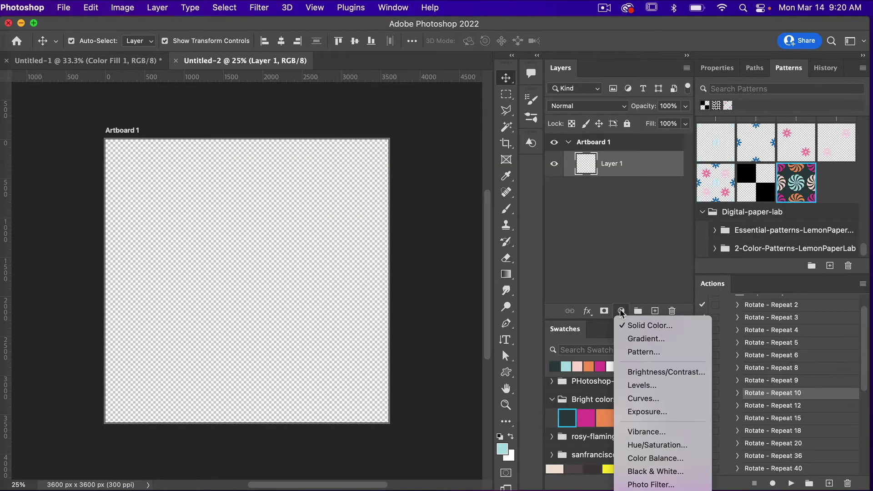
left_click(637, 352)
left_click(678, 227)
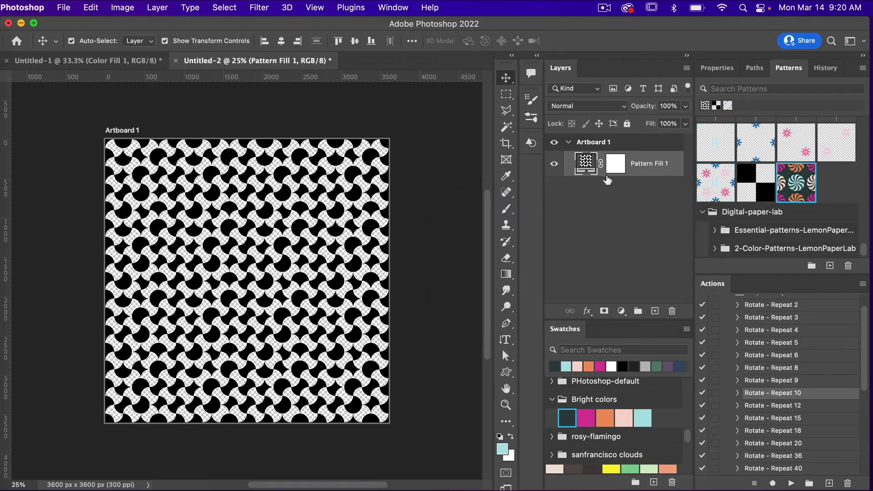
left_click(796, 182)
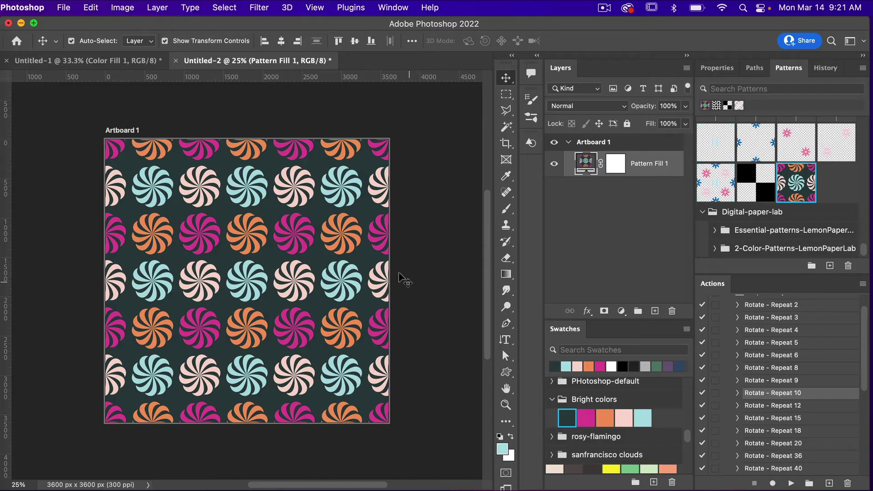
- Return to the Untitled-1 tile document, turn off Pattern Preview and delete the dark Color Fill 1 layer
left_click(133, 62)
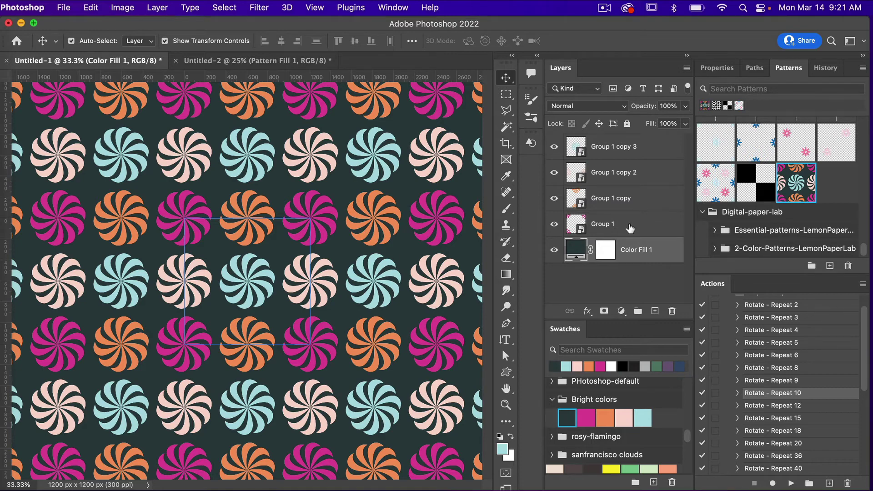
left_click(316, 8)
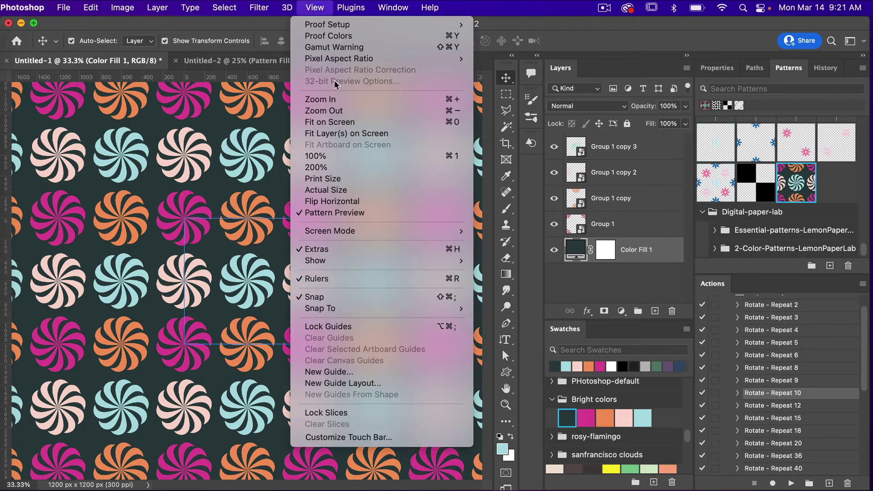
left_click(340, 213)
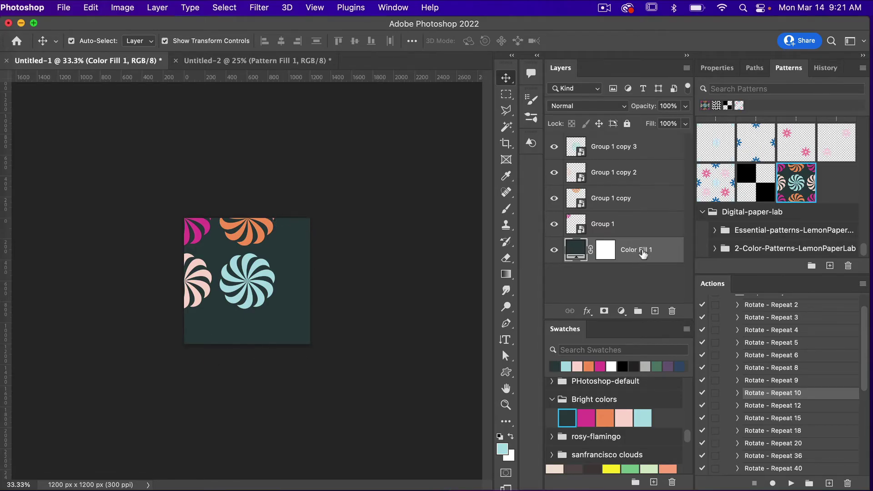
left_click(672, 311)
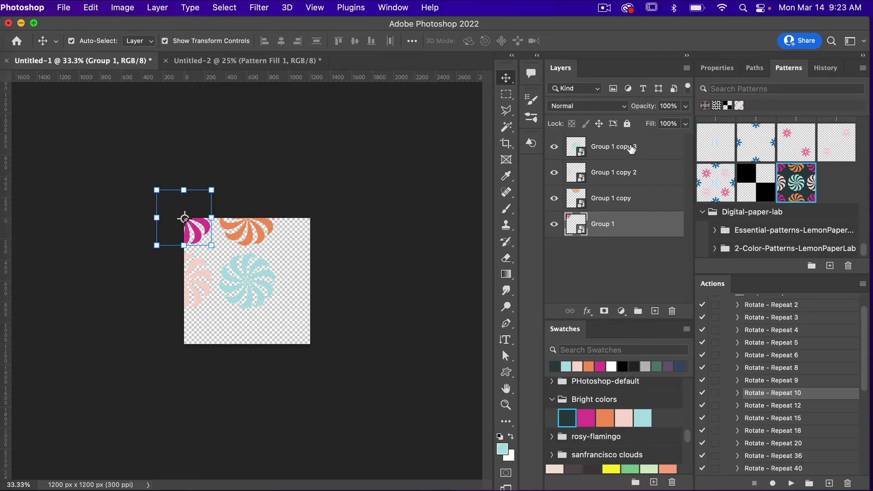
- Select all four swirl layers, run the "BL - 4 Objects" action on them and inspect the resulting layer group's contents
left_click(631, 149, "shift")
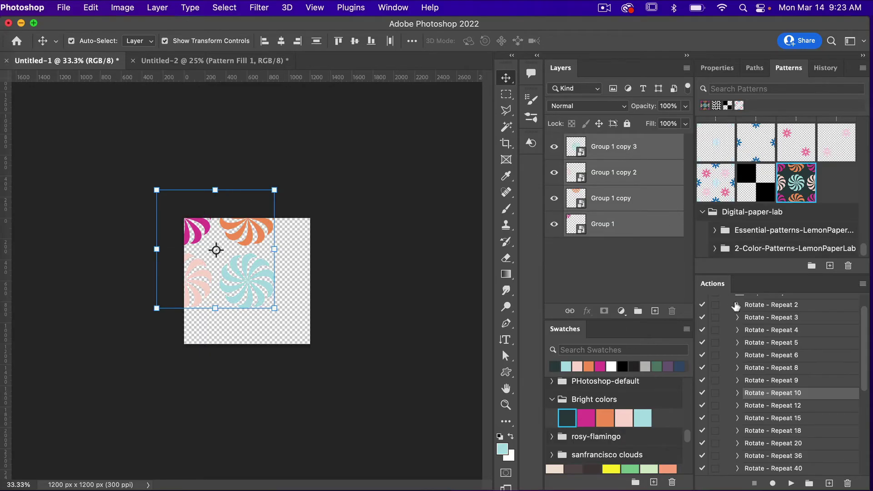
scroll(750, 336, "down", 5)
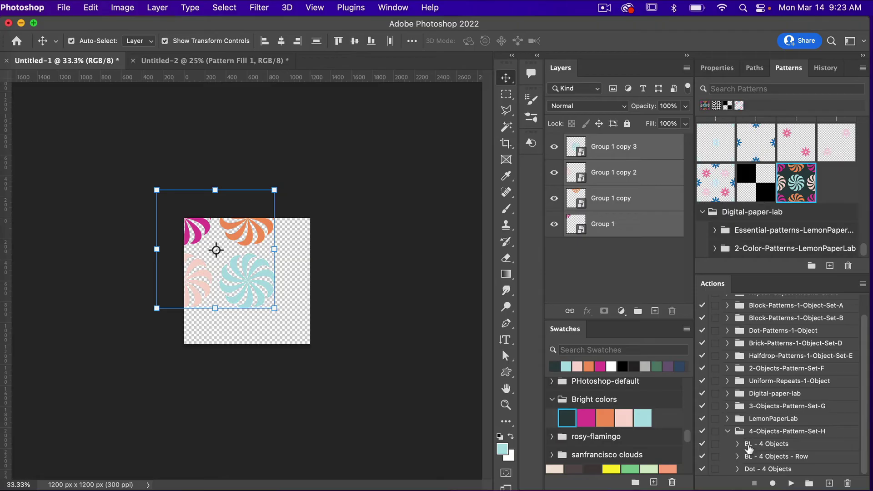
left_click(771, 448)
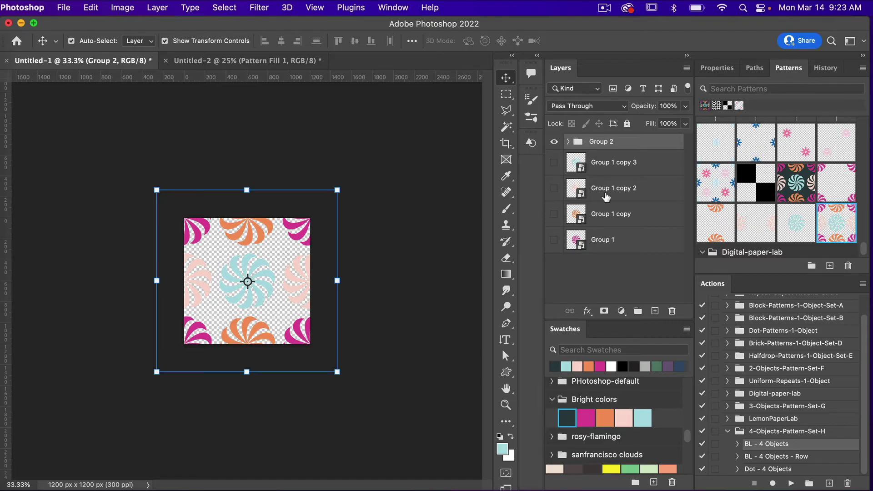
left_click(568, 142)
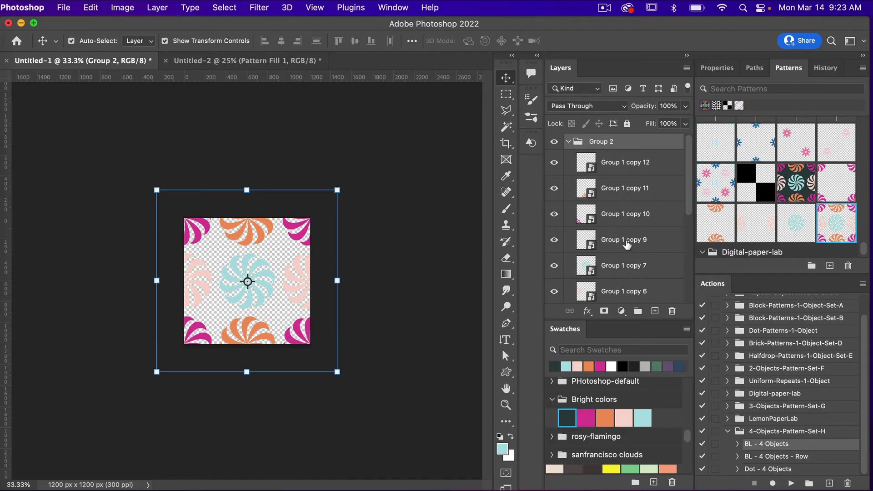
left_click(568, 141)
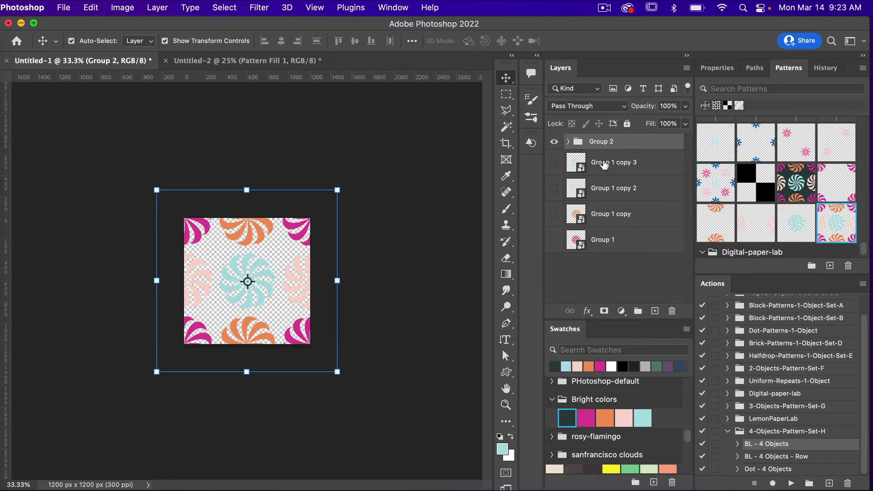
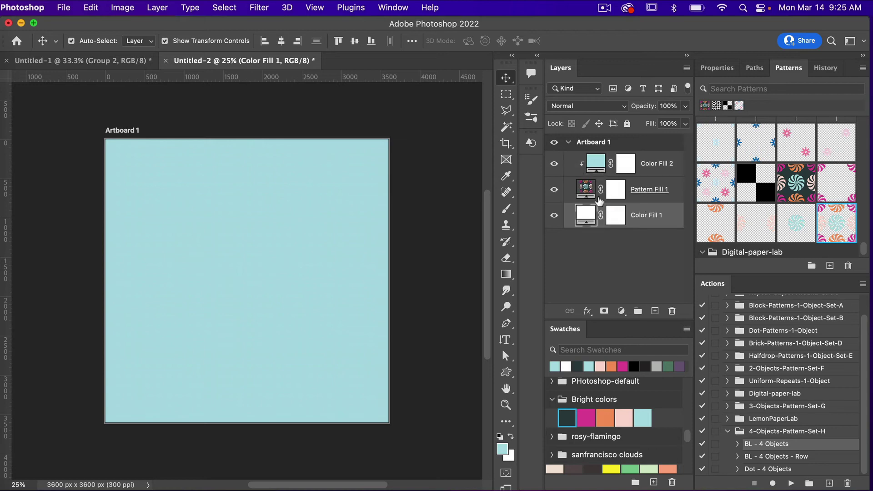
- Duplicate the pattern fill with its clipped light blue colour fill in Untitled-2 until there are four such pairs
left_click(647, 193)
left_click(660, 166, "shift")
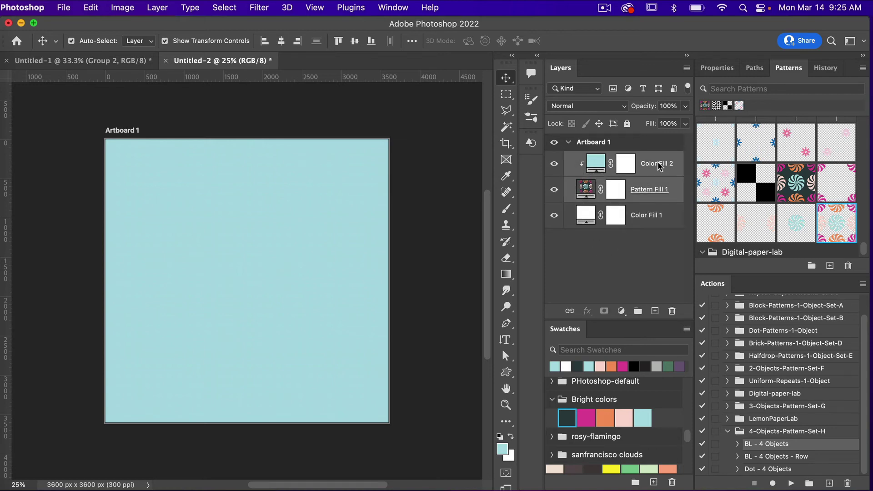
key("super+j")
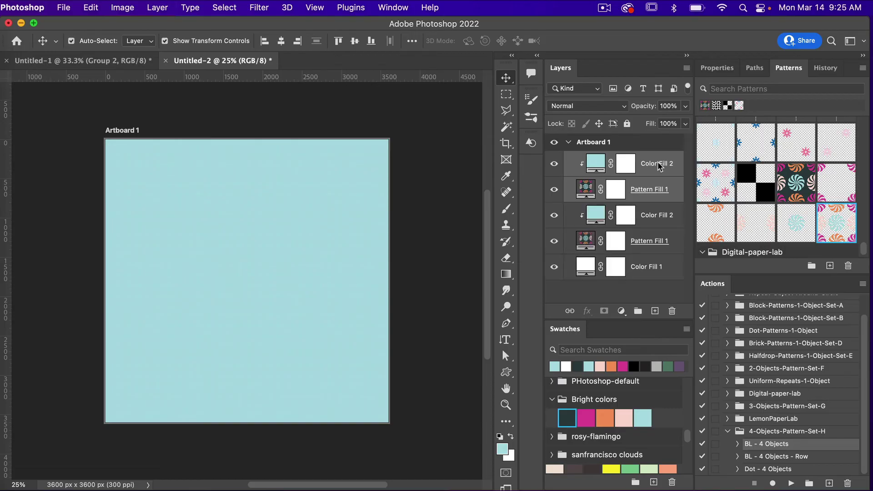
key("super+j")
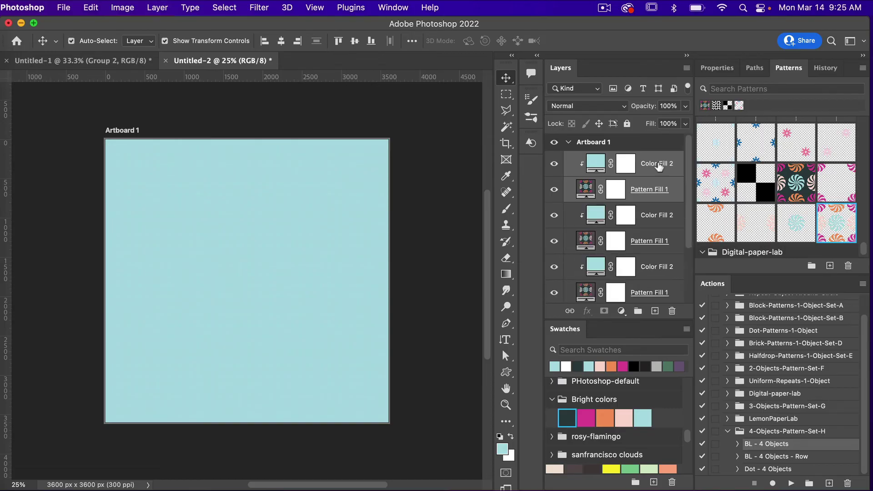
scroll(659, 245, "down", 2)
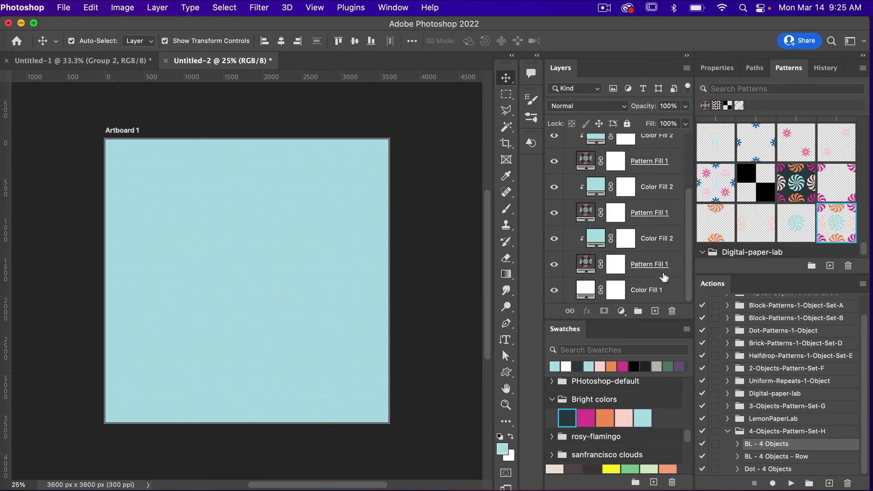
scroll(653, 259, "up", 2)
- Apply the magenta corner-swirl pattern to the topmost pattern fill, and give the second pair a magenta colour fill and the orange-swirl pattern
left_click(600, 190)
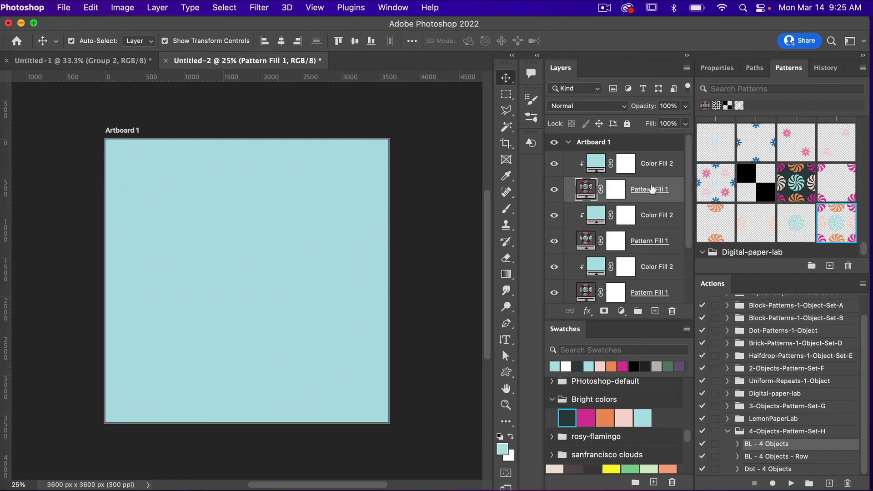
left_click(832, 180)
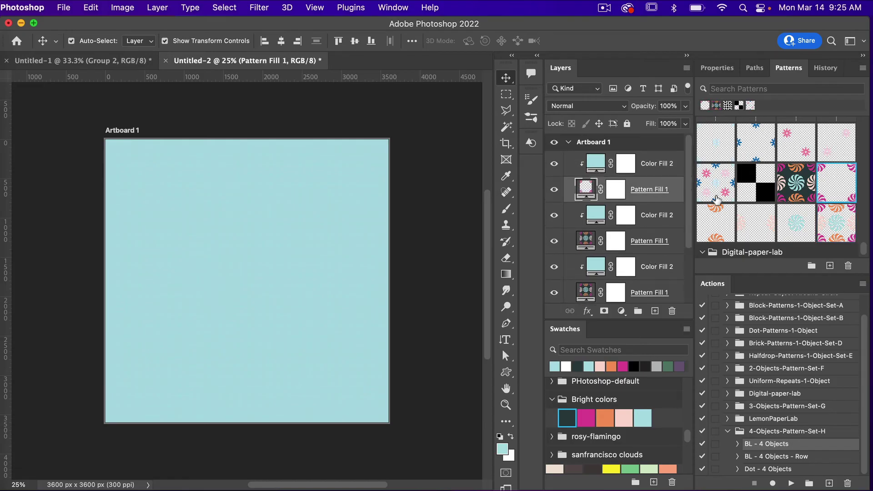
left_click(653, 217)
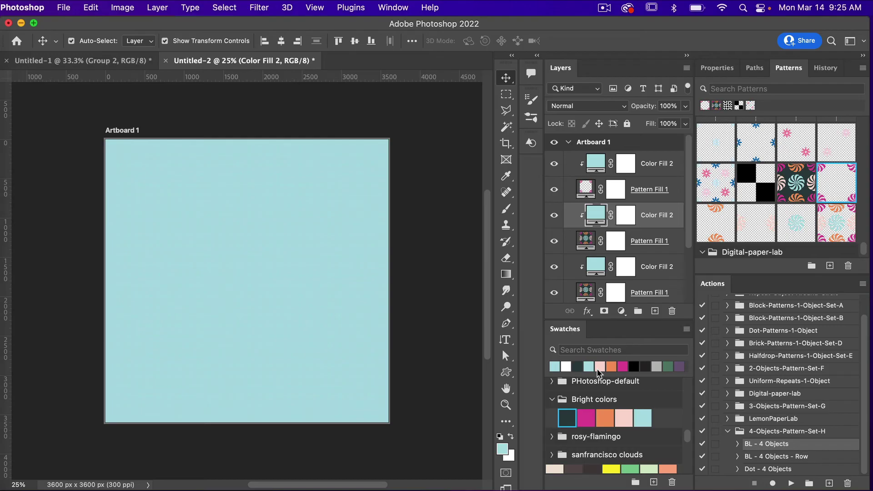
left_click(587, 415)
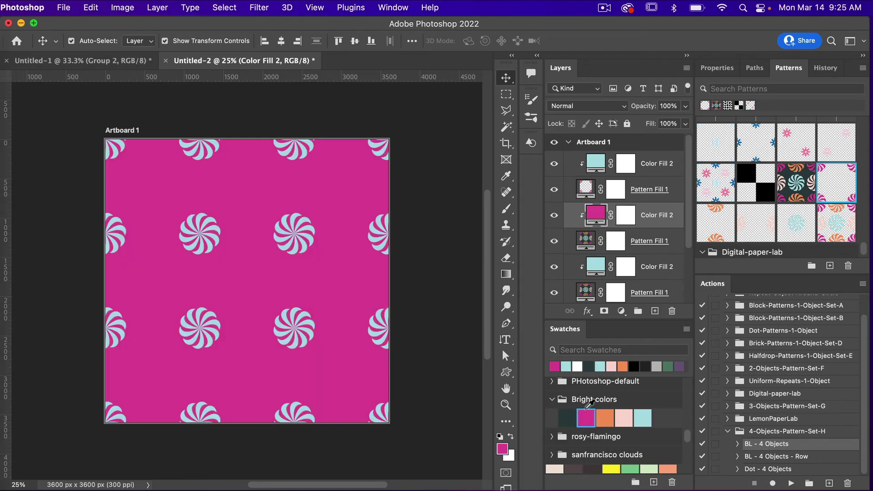
left_click(643, 244)
left_click(715, 222)
- Set the third pair's colour fill to orange and its pattern fill to the pink-swirl pattern
left_click(650, 272)
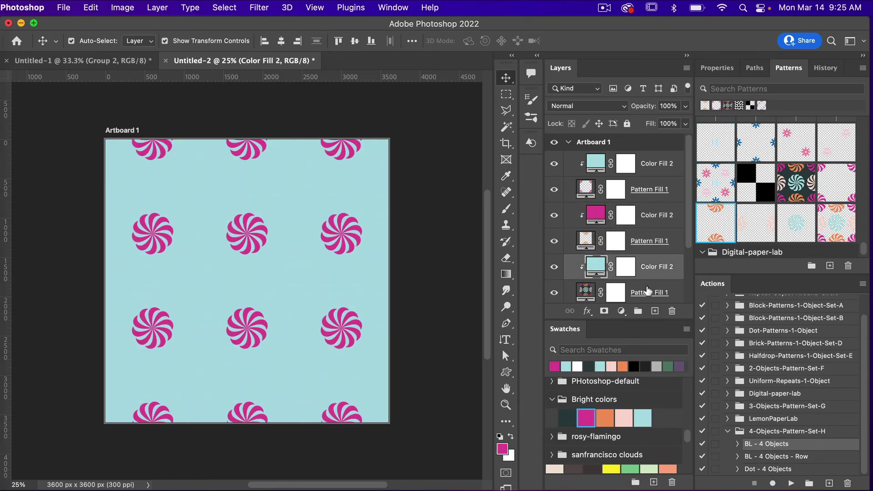
left_click(605, 418)
scroll(646, 286, "down", 2)
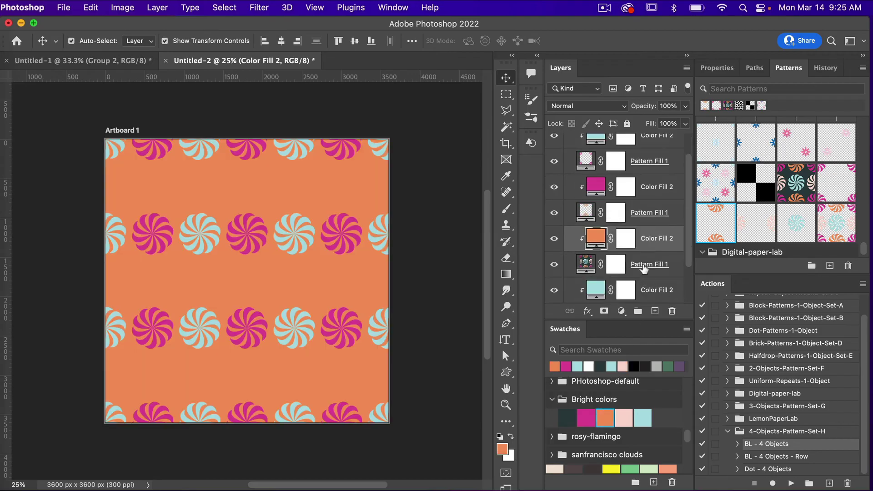
left_click(644, 267)
left_click(755, 219)
- Set the fourth pair's colour fill to light pink and its pattern fill to the light blue swirl pattern
scroll(657, 243, "down", 2)
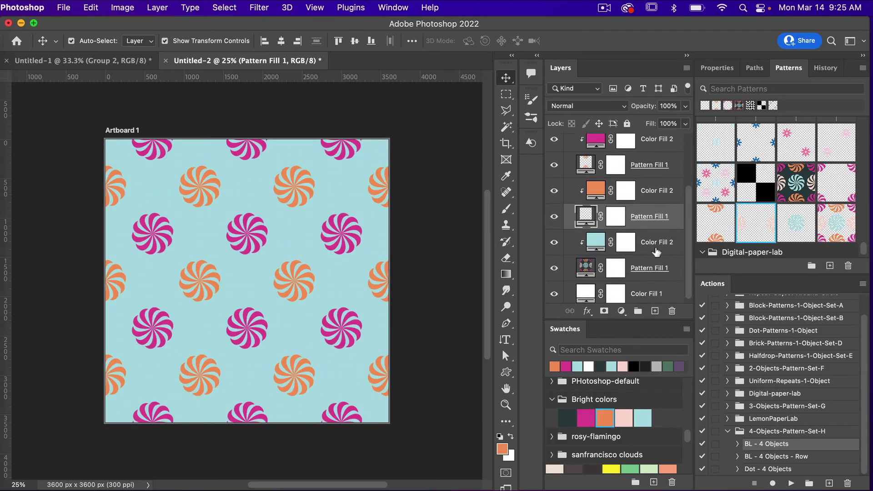
left_click(656, 243)
scroll(651, 231, "up", 1)
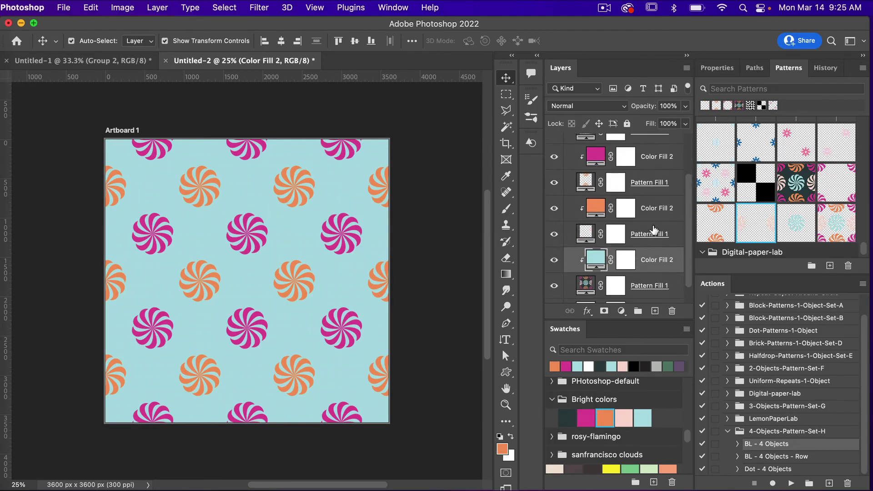
left_click(625, 416)
left_click(642, 290)
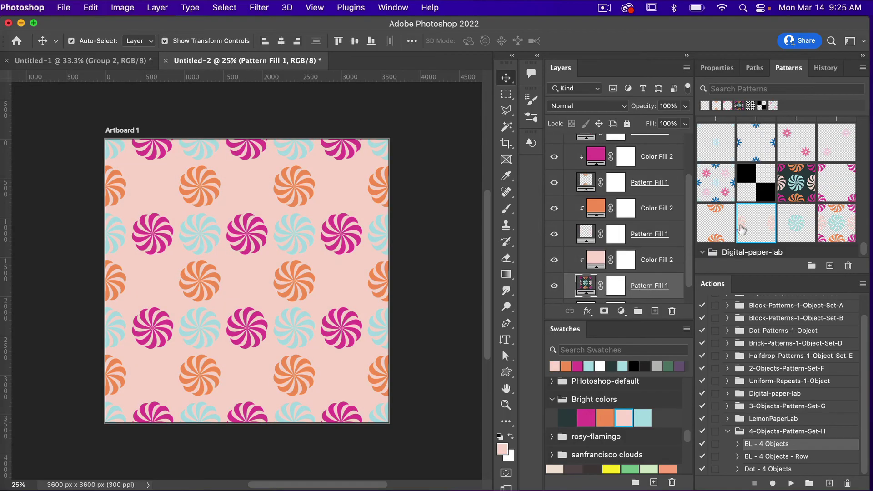
left_click(791, 223)
scroll(635, 231, "down", 1)
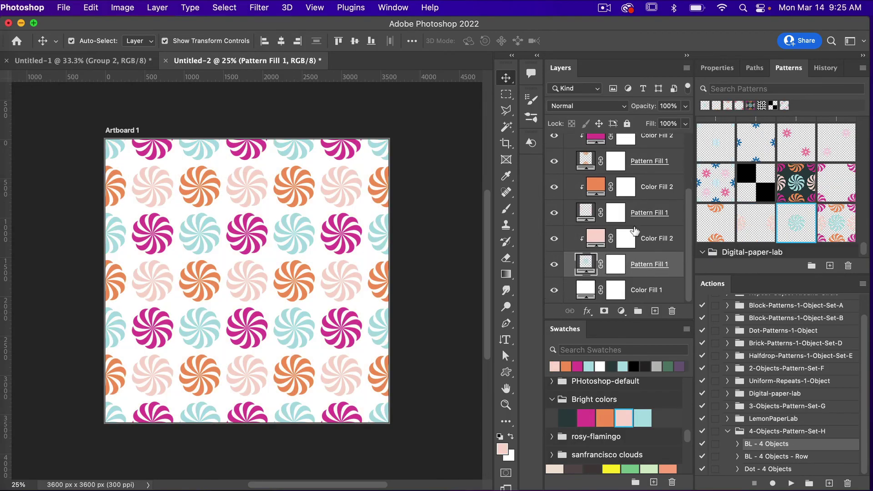
- Recolour the topmost colour fill dark teal and the second colour fill green using the "beach vibes" swatches
scroll(619, 426, "down", 3)
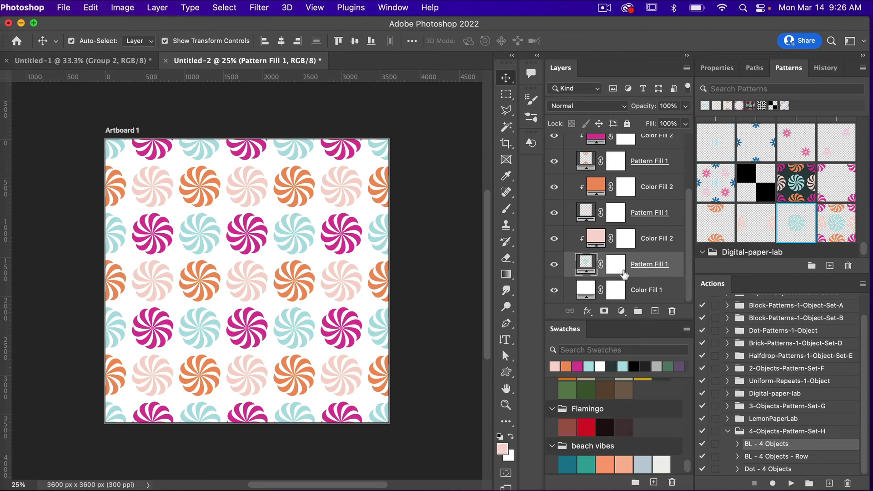
scroll(654, 213, "up", 3)
left_click(657, 147)
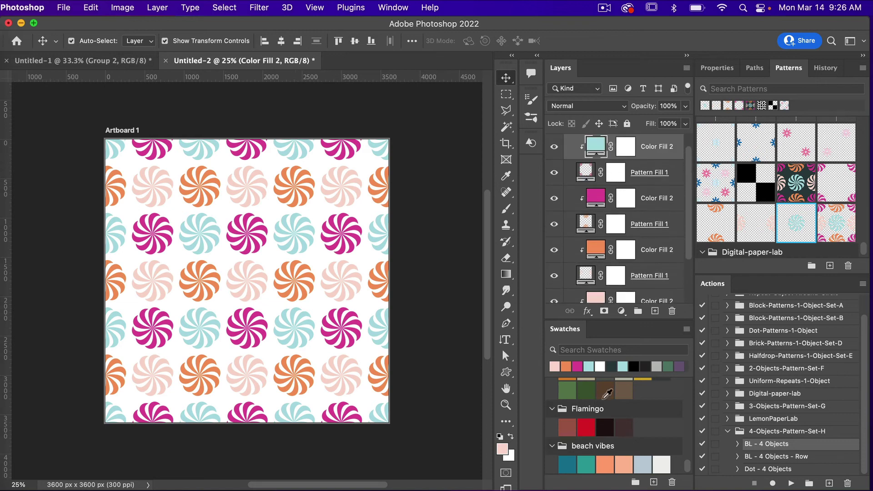
left_click(569, 464)
left_click(656, 198)
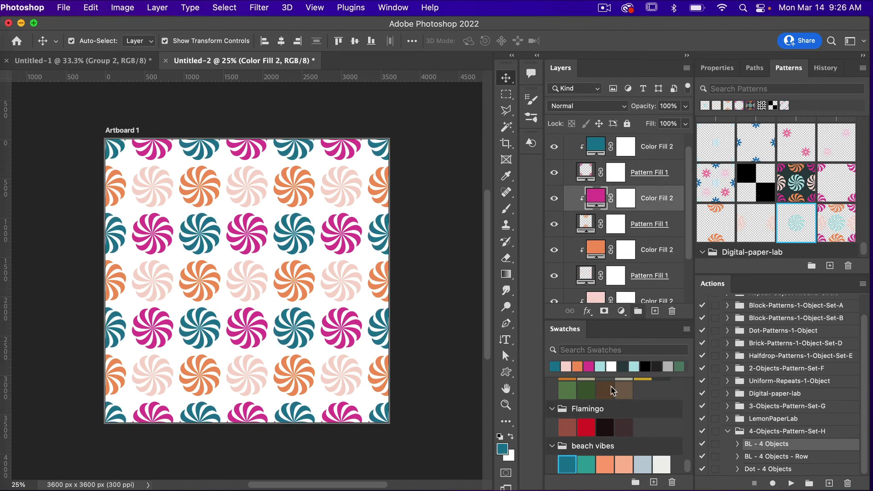
left_click(585, 464)
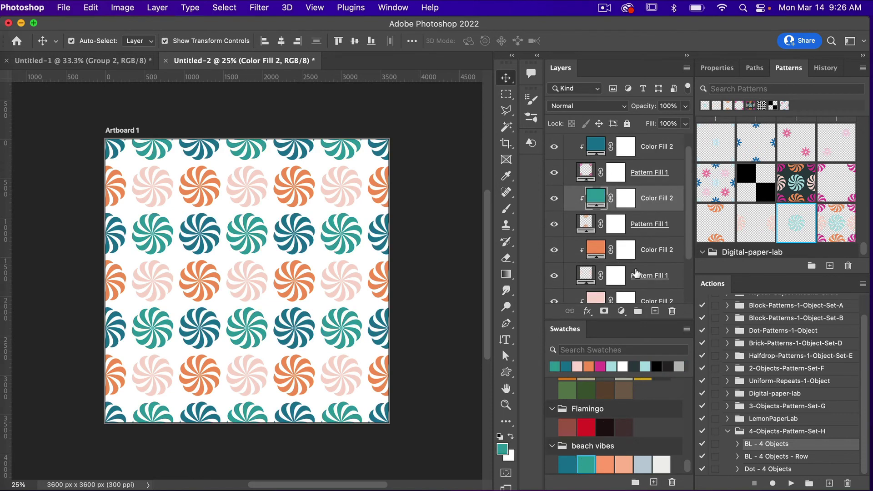
- Recolour the third colour fill with the "beach vibes" orange and the fourth colour fill with its lighter peach
left_click(655, 251)
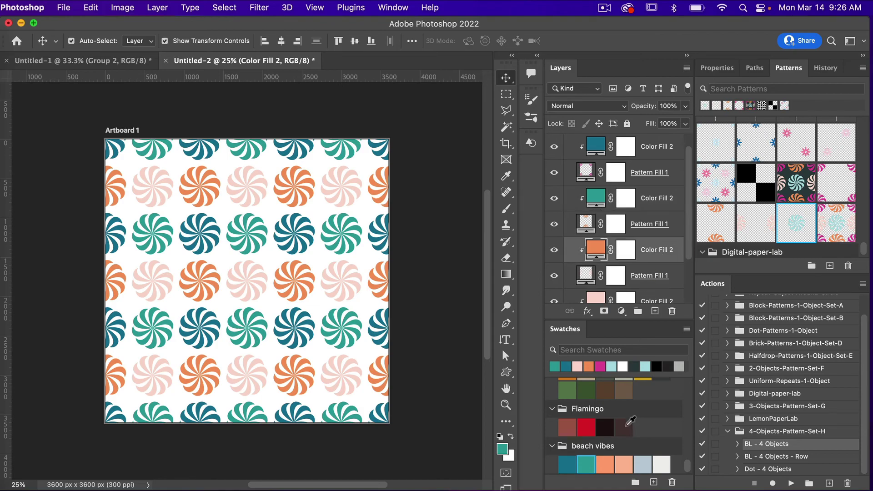
left_click(601, 466)
scroll(636, 300, "down", 1)
left_click(655, 245)
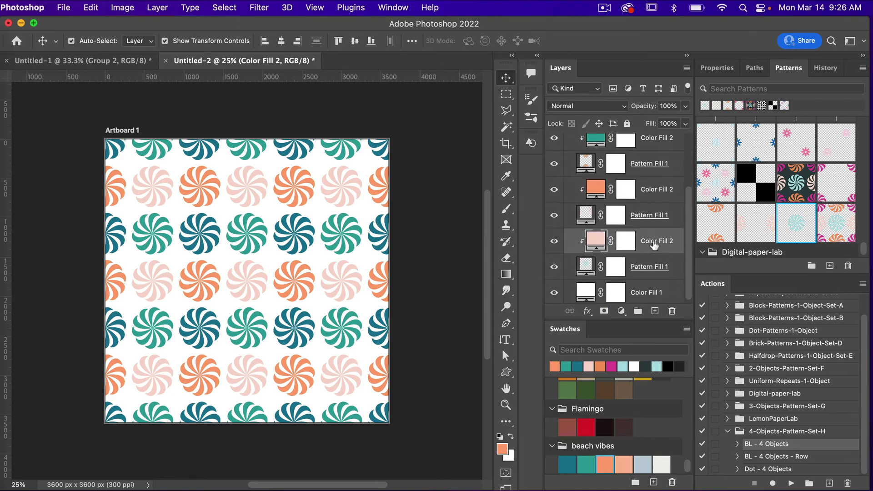
left_click(625, 466)
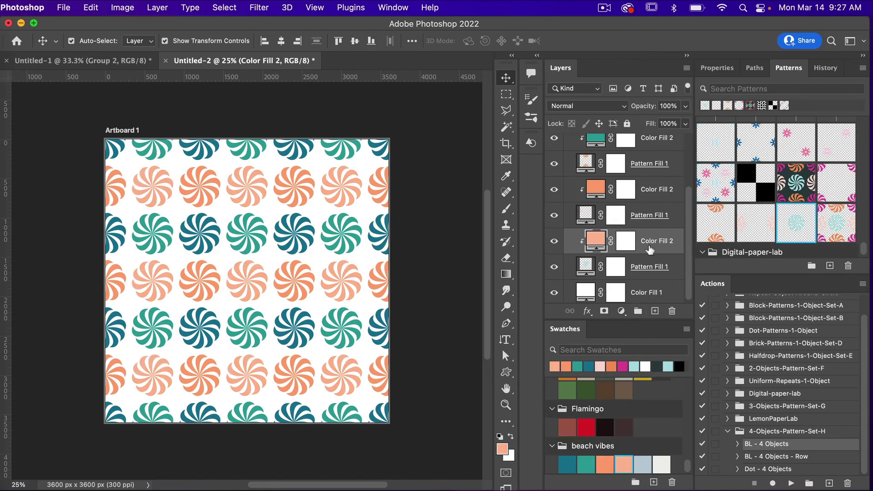
- Swap the second and fourth swirl colours, making the second colour fill peach and the fourth green
scroll(652, 220, "up", 3)
left_click(650, 186)
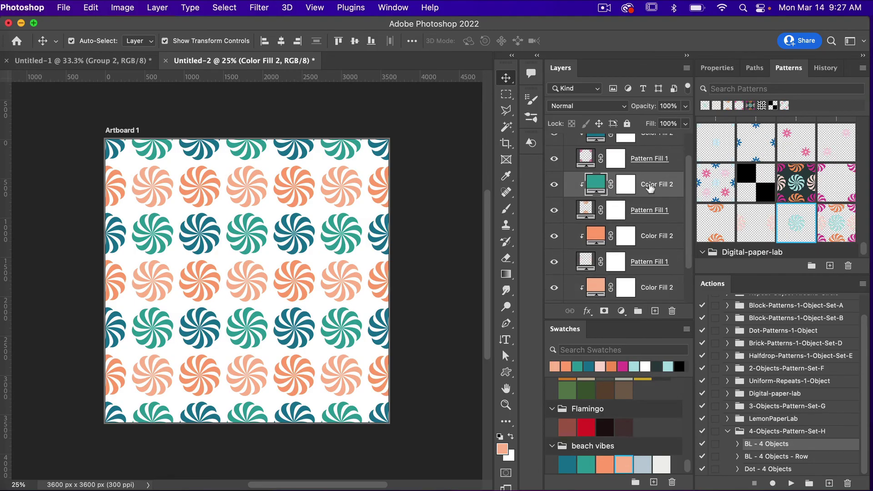
left_click(625, 463)
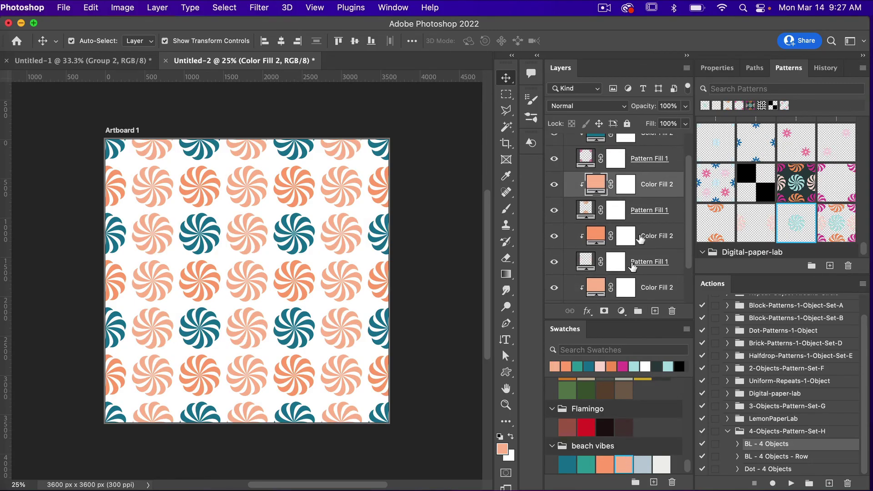
left_click(653, 290)
left_click(586, 463)
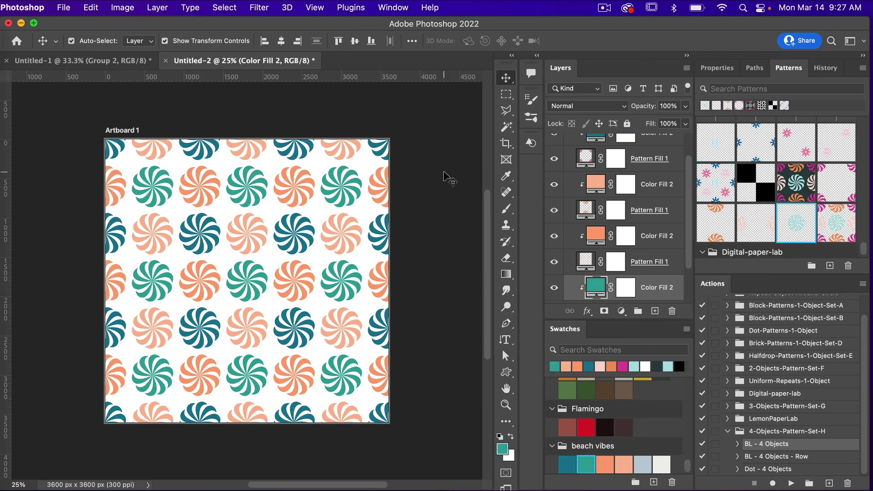
- Set up an Export As of the 3600 x 3600 px artboard in JPG format with the quality raised to the maximum
left_click(66, 7)
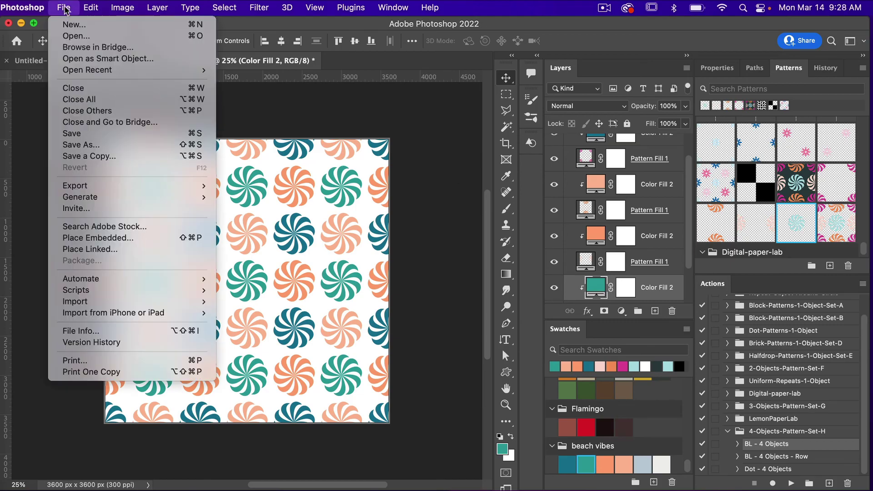
mouse_move(93, 189)
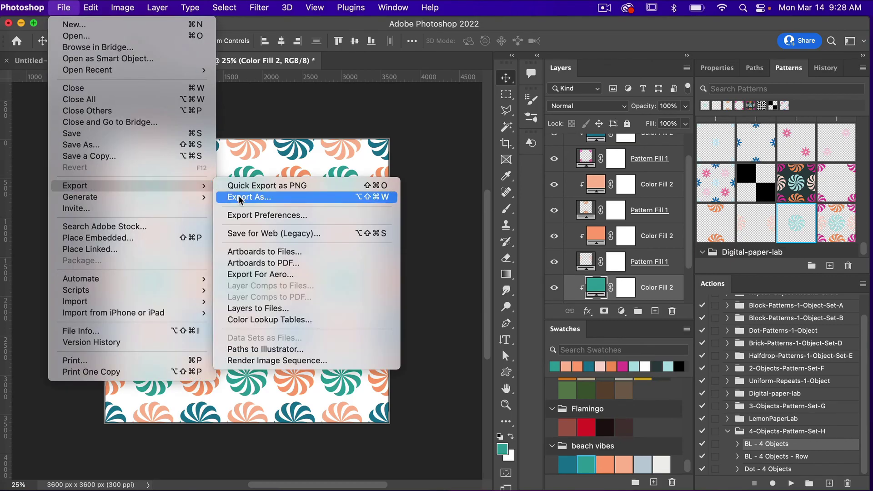
left_click(291, 197)
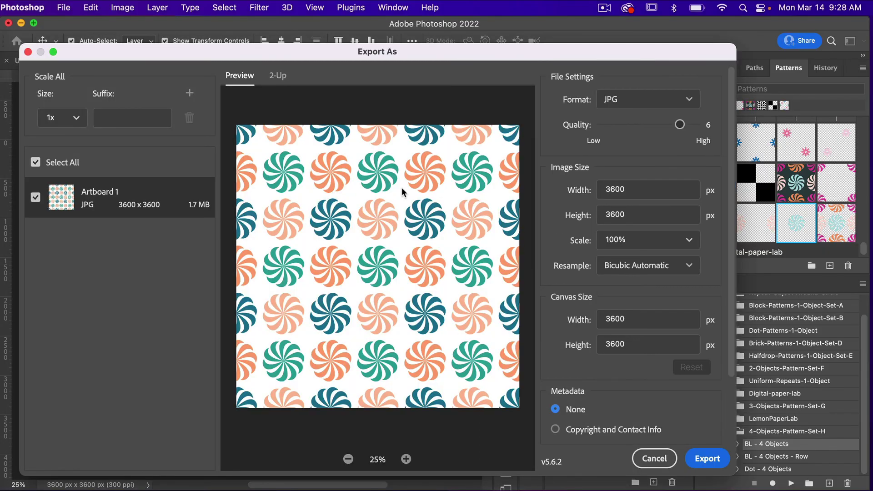
left_click(662, 99)
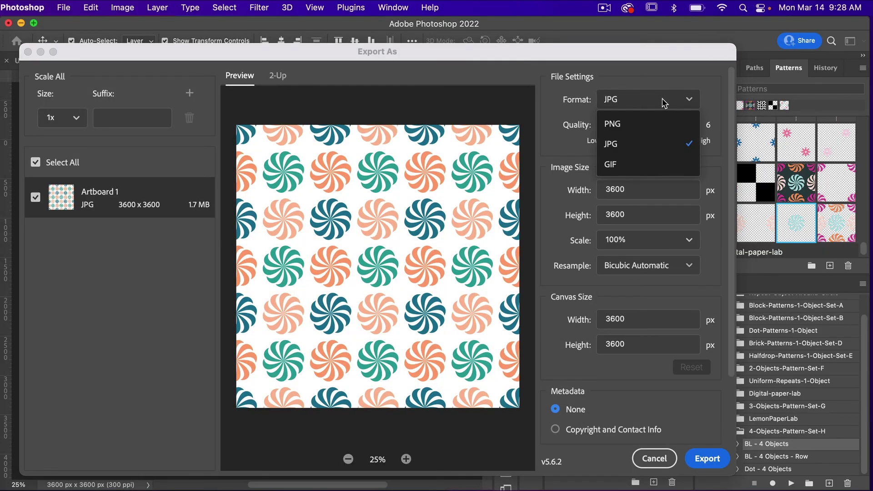
left_click(715, 90)
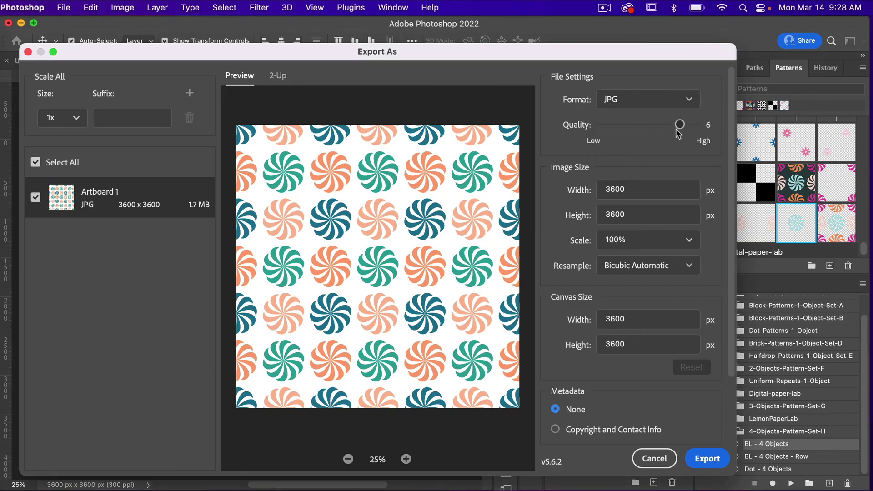
left_click_drag(679, 126, 697, 126)
scroll(715, 271, "down", 4)
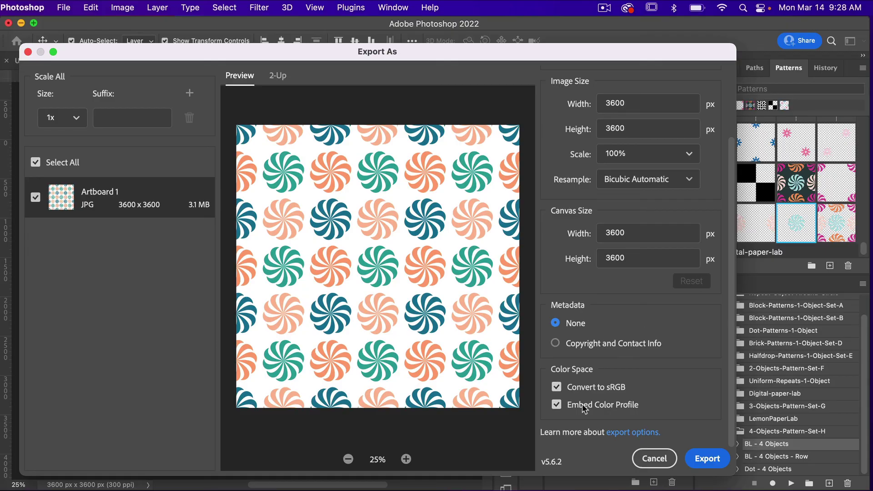